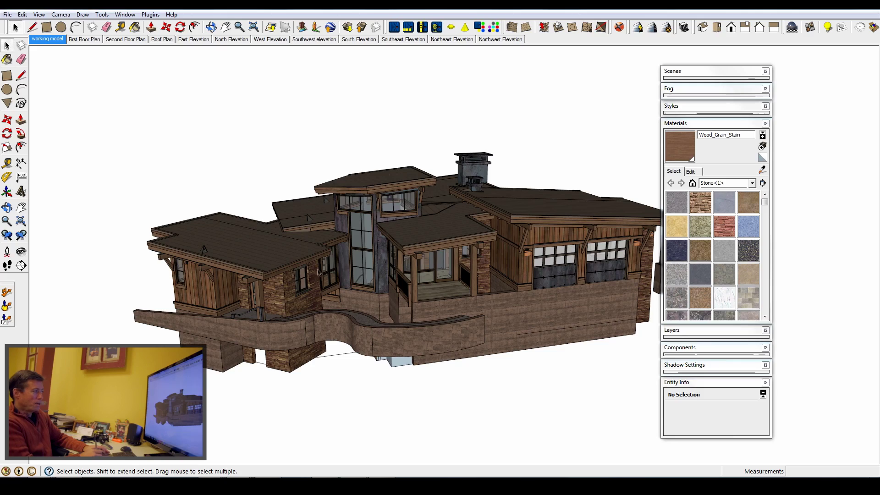
Orbit the textured house model in two passes until the garage side faces the camera
{"action": "middle_click_drag", "start_coordinate": [300, 274], "coordinate": [387, 273]}
{"action": "middle_click_drag", "start_coordinate": [441, 278], "coordinate": [522, 272]}
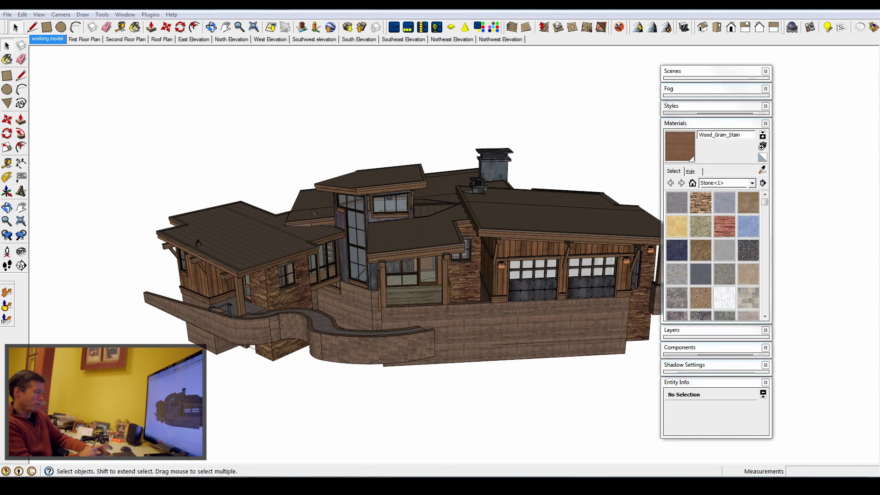
Cycle through the building-sections and RCP files to reach the interiors model's Kitchen W elevation
{"action": "mouse_move", "coordinate": [238, 486]}
{"action": "left_click", "coordinate": [389, 440]}
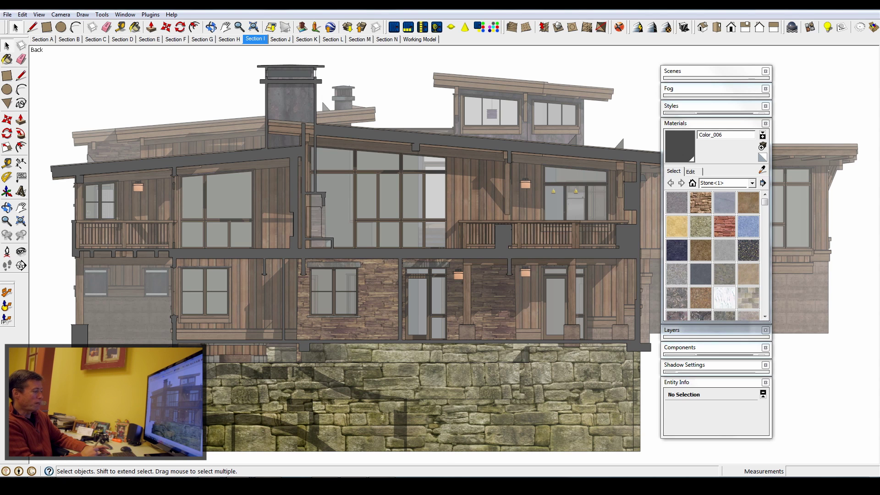
{"action": "left_click", "coordinate": [280, 442]}
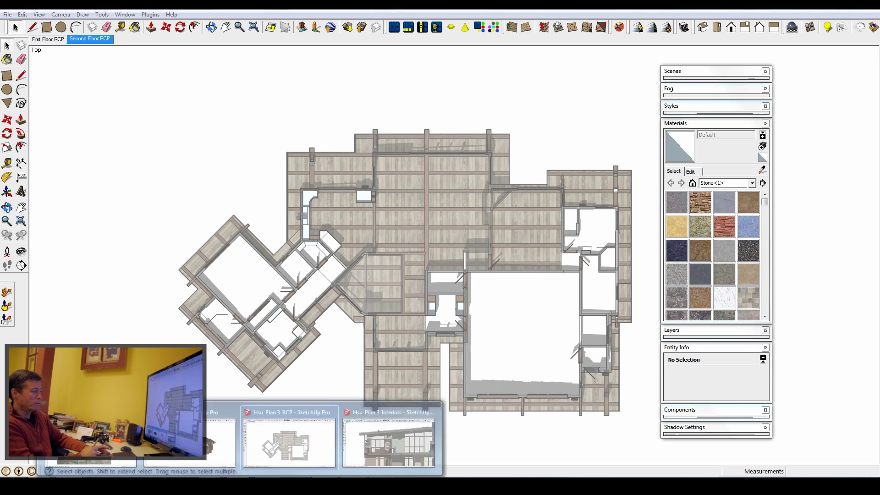
{"action": "left_click", "coordinate": [375, 428]}
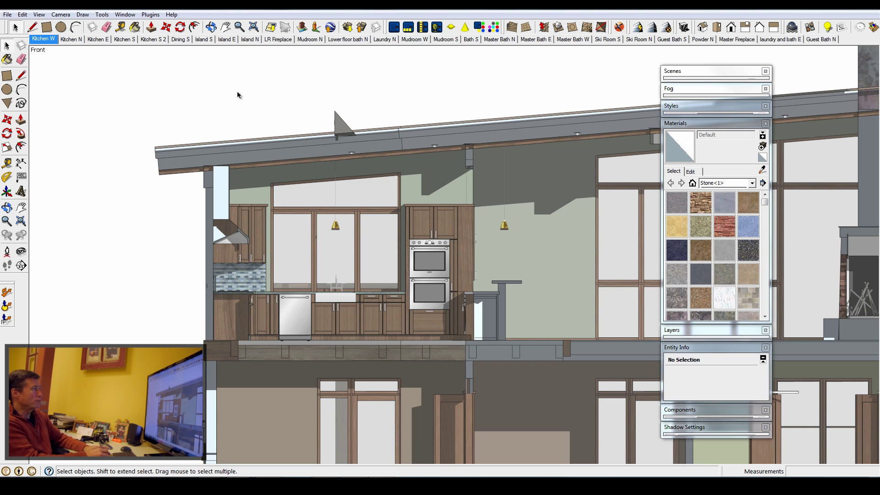
Step through Kitchen N, Kitchen S, Island E, Mudroom N, Ski Room N and S, then return to the RCP model
{"action": "left_click", "coordinate": [76, 42]}
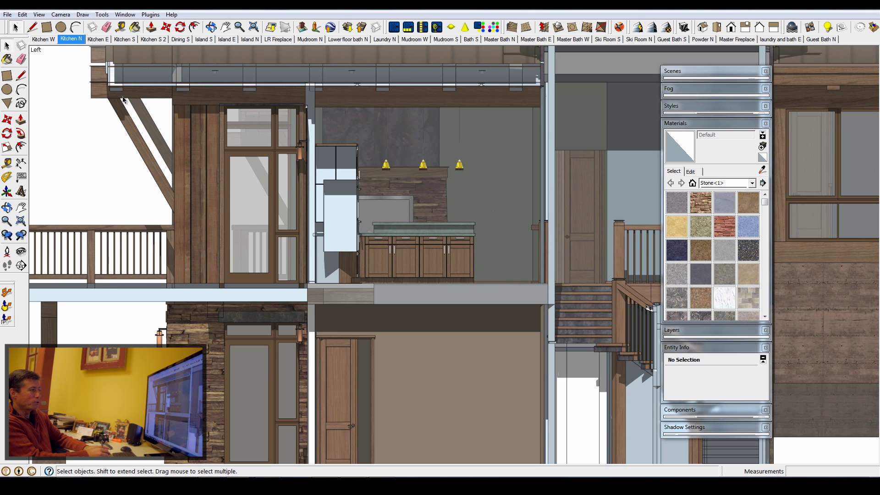
{"action": "left_click", "coordinate": [130, 42]}
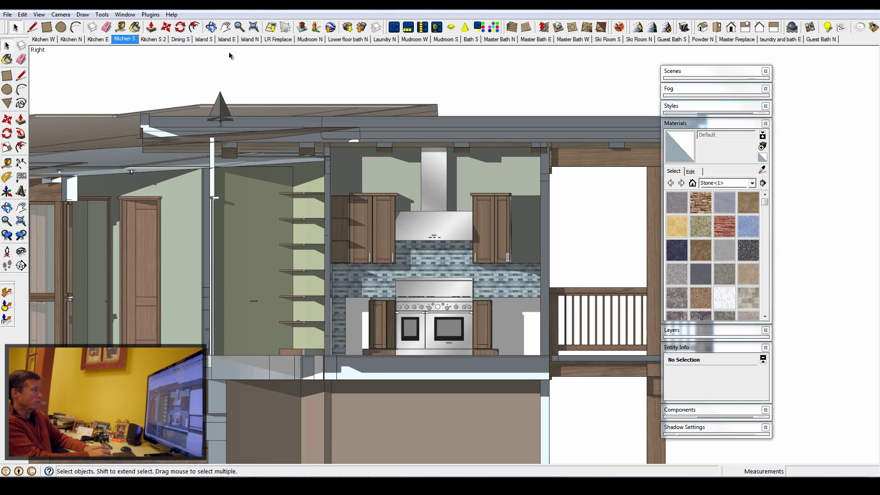
{"action": "left_click", "coordinate": [227, 39]}
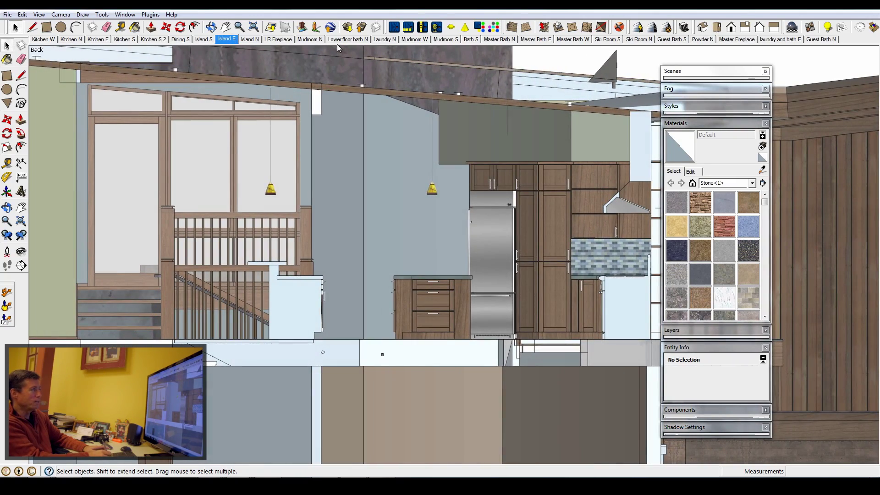
{"action": "left_click", "coordinate": [321, 39]}
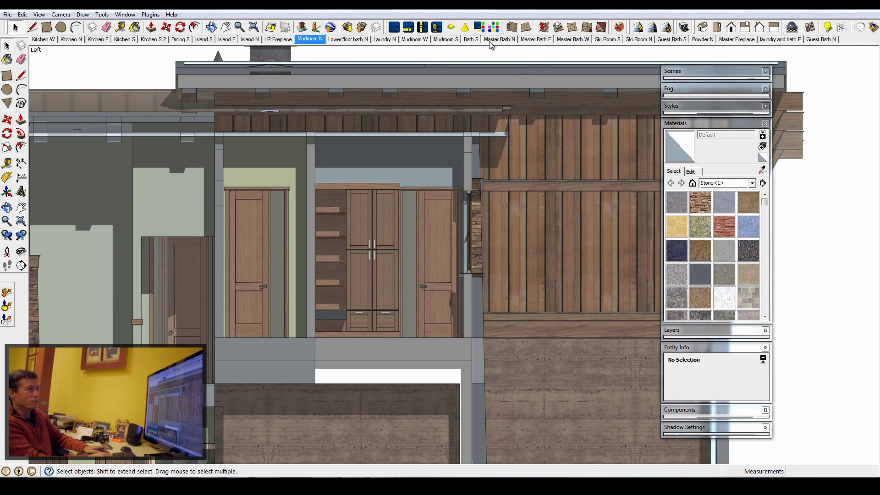
{"action": "left_click", "coordinate": [642, 39]}
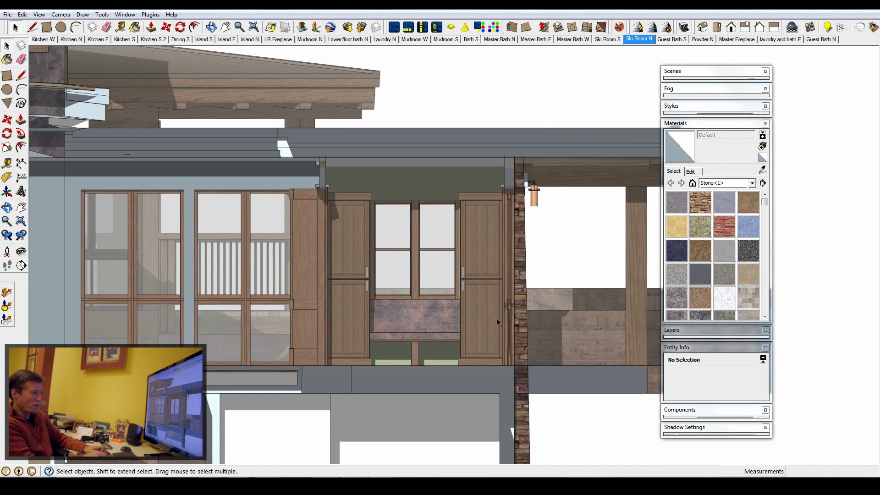
{"action": "left_click", "coordinate": [607, 39]}
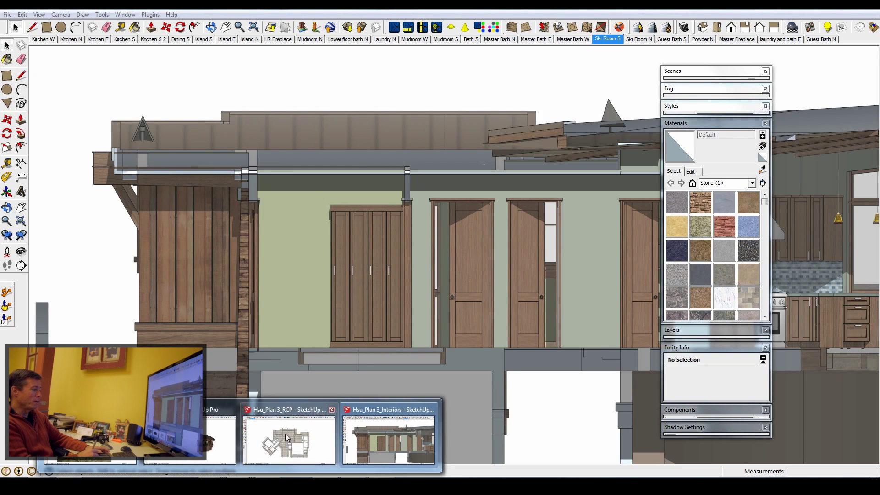
{"action": "left_click", "coordinate": [287, 437]}
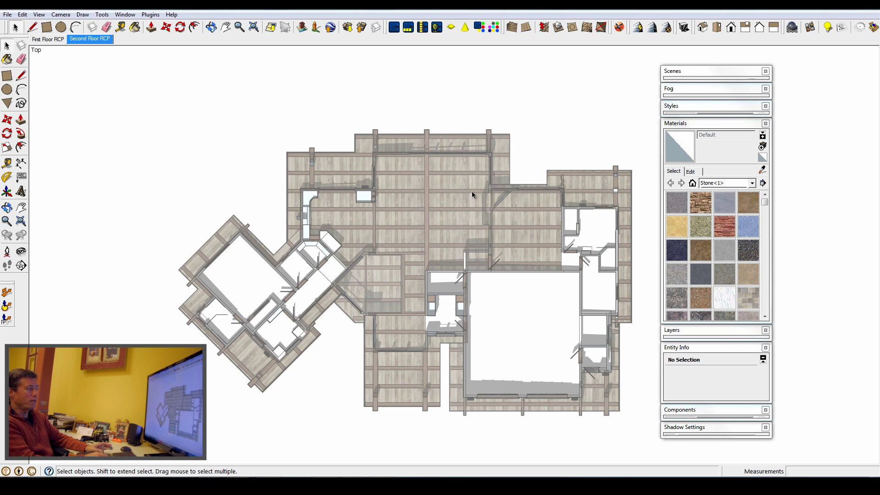
Show the First Floor RCP scene, then bring up the building-sections model at Section I
{"action": "left_click", "coordinate": [54, 41]}
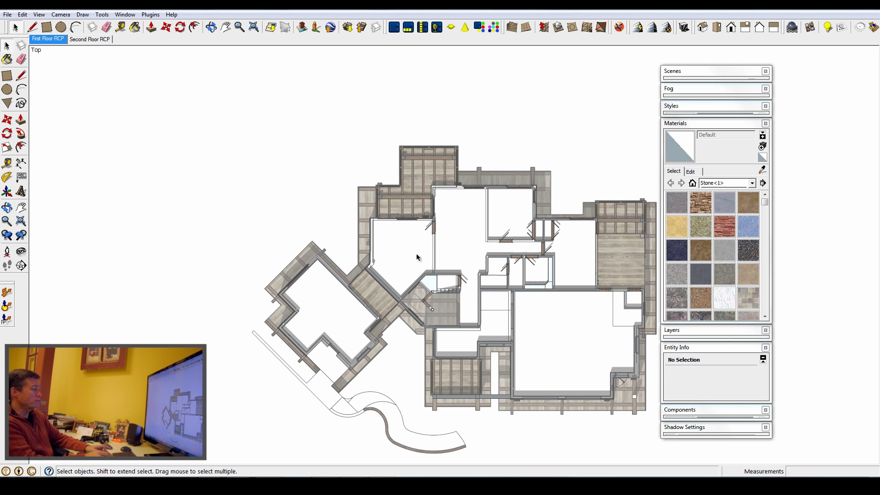
{"action": "mouse_move", "coordinate": [339, 486]}
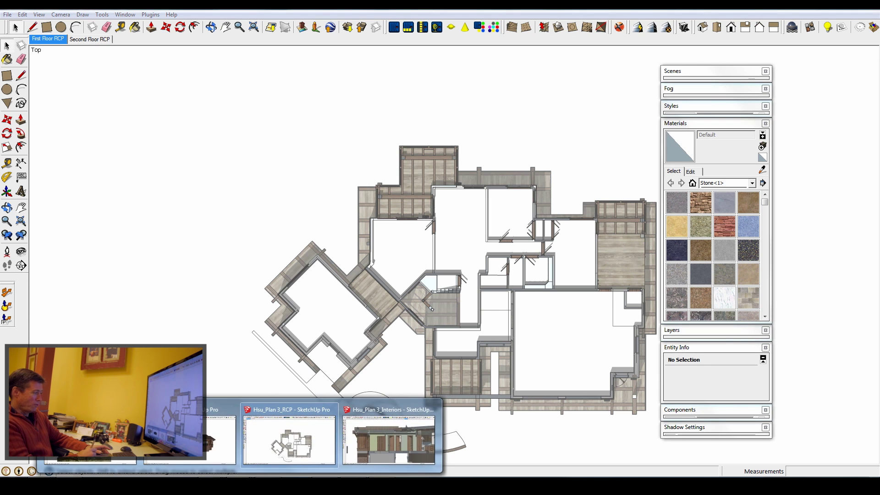
{"action": "left_click", "coordinate": [389, 429]}
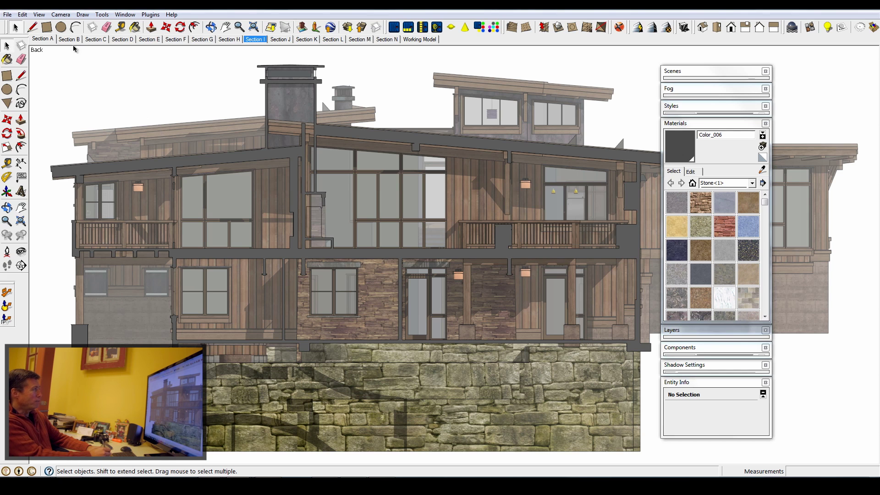
Page through the Section A, B and D scenes, then return to the Working Model scene
{"action": "left_click", "coordinate": [46, 39]}
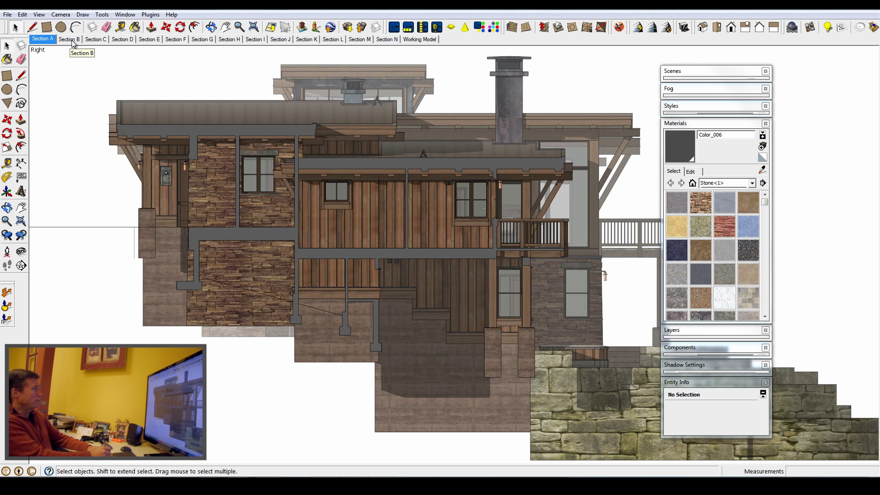
{"action": "left_click", "coordinate": [39, 14]}
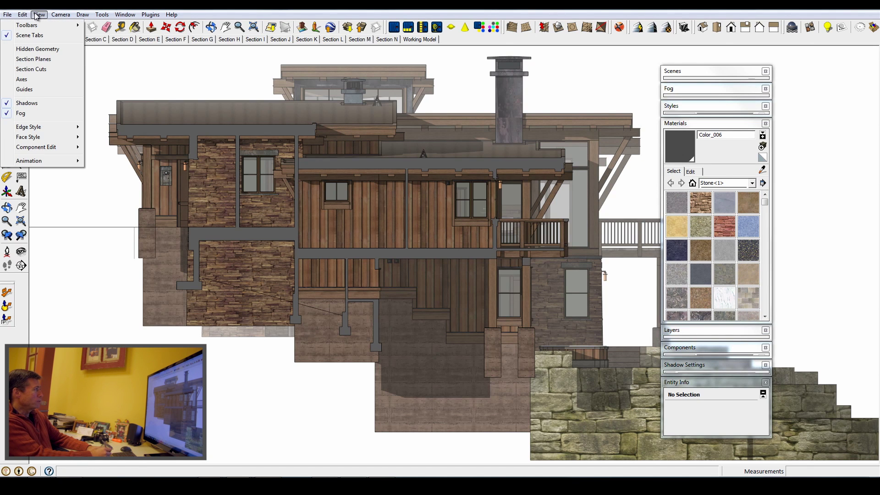
{"action": "left_click", "coordinate": [88, 183]}
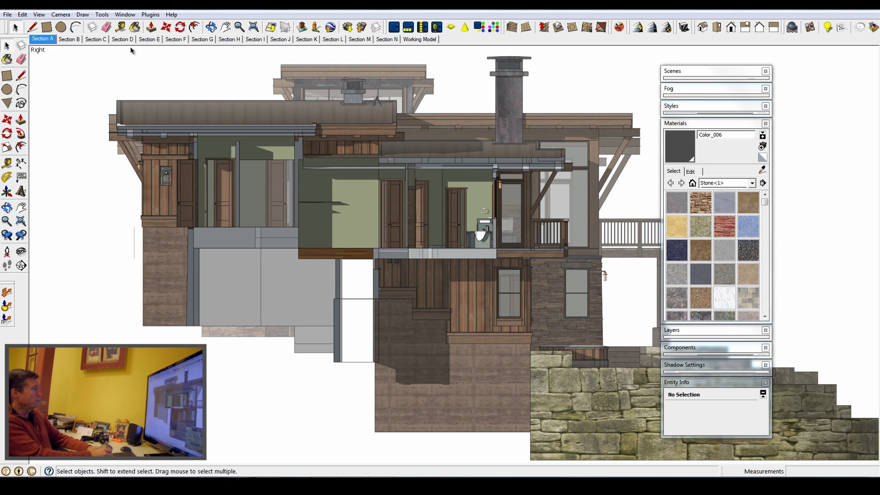
{"action": "left_click", "coordinate": [80, 43]}
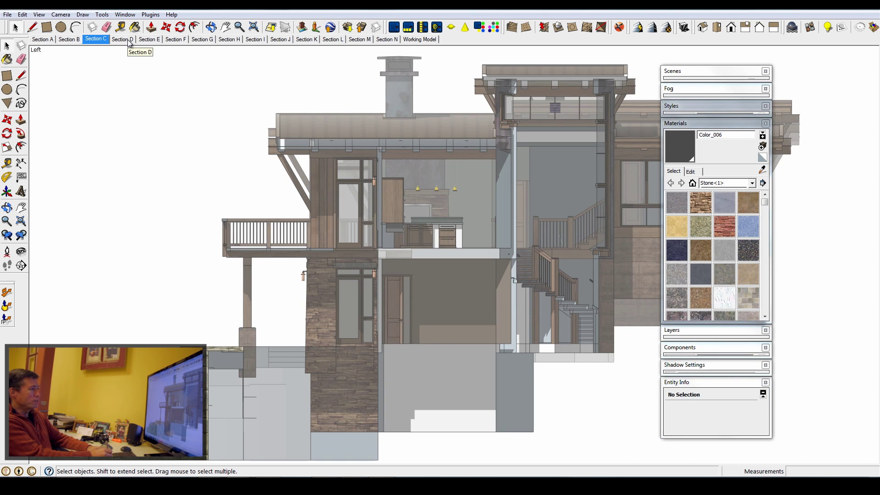
{"action": "left_click", "coordinate": [123, 41]}
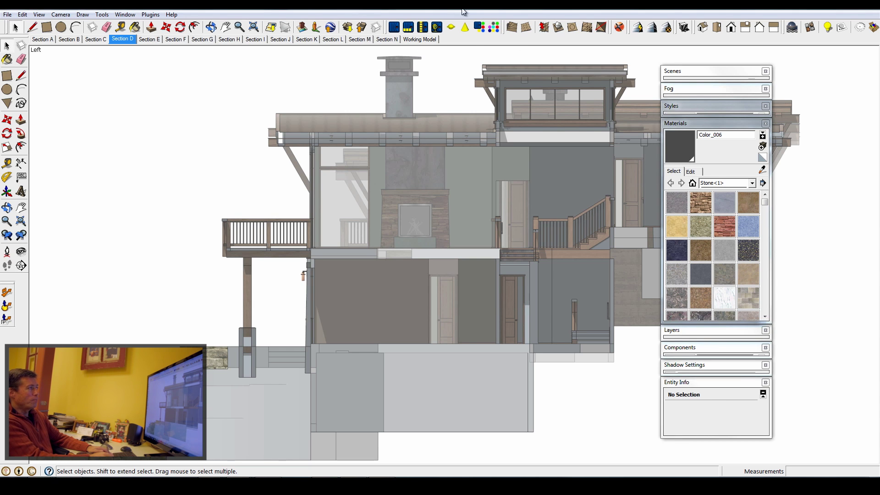
{"action": "left_click", "coordinate": [428, 41]}
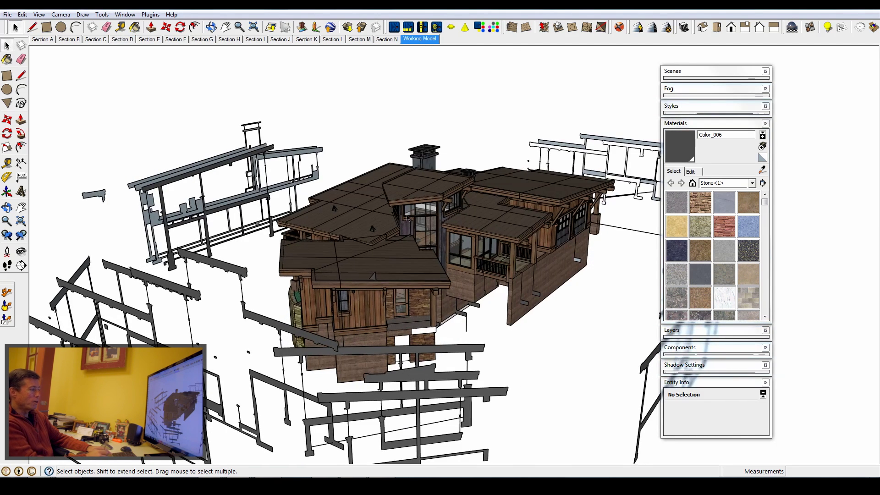
Orbit around the house and select a floating section-cut group, such as Section G LW
{"action": "middle_click_drag", "start_coordinate": [427, 326], "coordinate": [444, 233]}
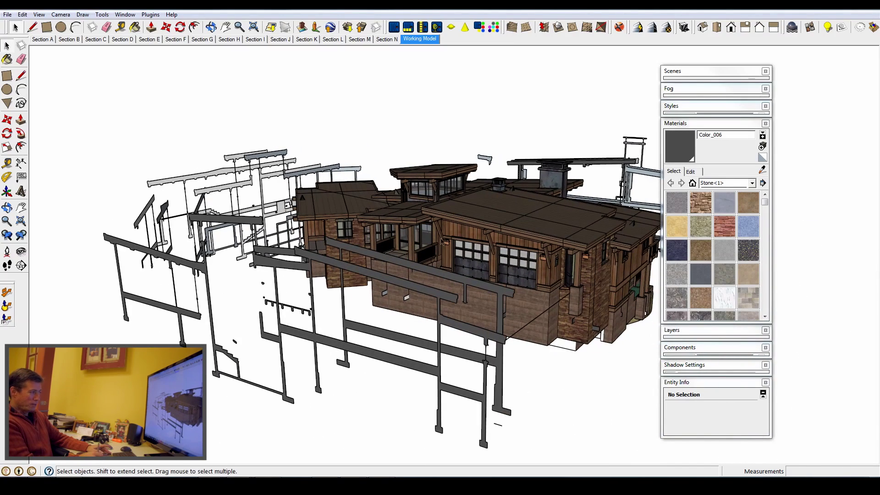
{"action": "left_click", "coordinate": [431, 293]}
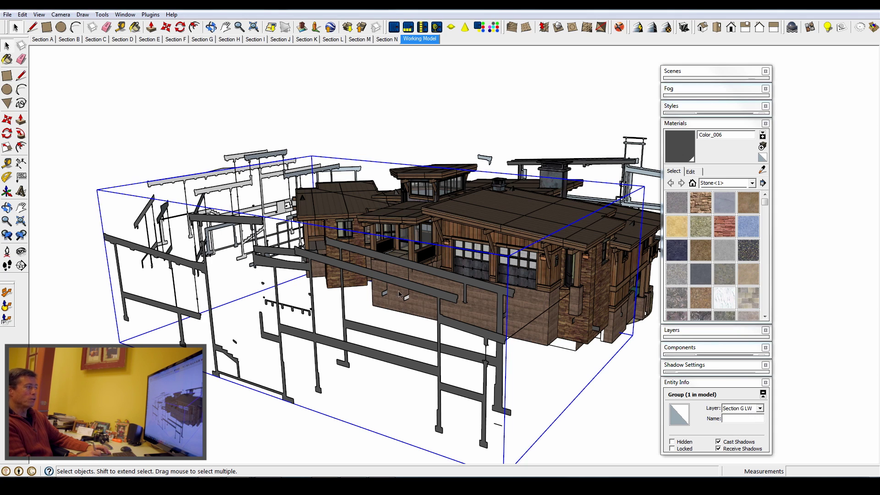
{"action": "mouse_move", "coordinate": [374, 279]}
{"action": "middle_mouse_down"}
{"action": "mouse_move", "coordinate": [609, 283]}
{"action": "mouse_move", "coordinate": [581, 262]}
{"action": "mouse_move", "coordinate": [508, 269]}
{"action": "mouse_move", "coordinate": [410, 235]}
{"action": "mouse_move", "coordinate": [309, 235]}
{"action": "mouse_move", "coordinate": [389, 246]}
{"action": "mouse_move", "coordinate": [326, 254]}
{"action": "mouse_move", "coordinate": [358, 282]}
{"action": "middle_mouse_up"}
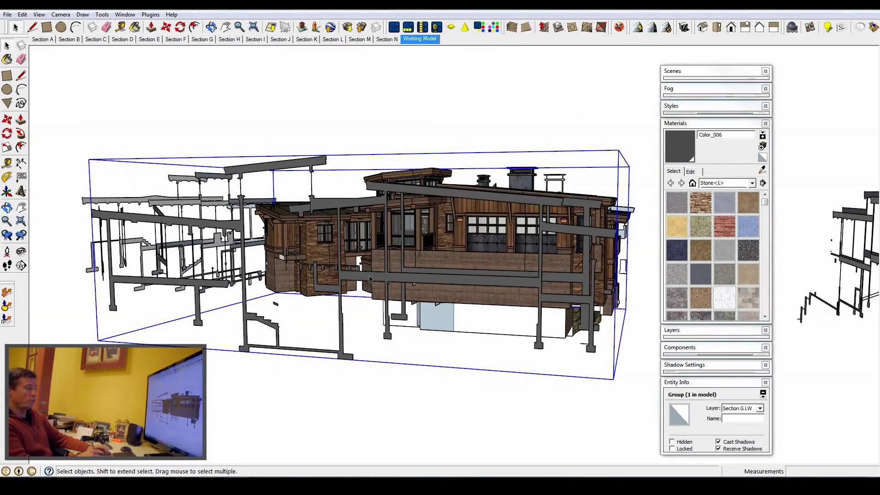
{"action": "middle_click_drag", "start_coordinate": [340, 327], "coordinate": [502, 258]}
{"action": "scroll", "coordinate": [456, 205], "scroll_direction": "down", "scroll_amount": 5}
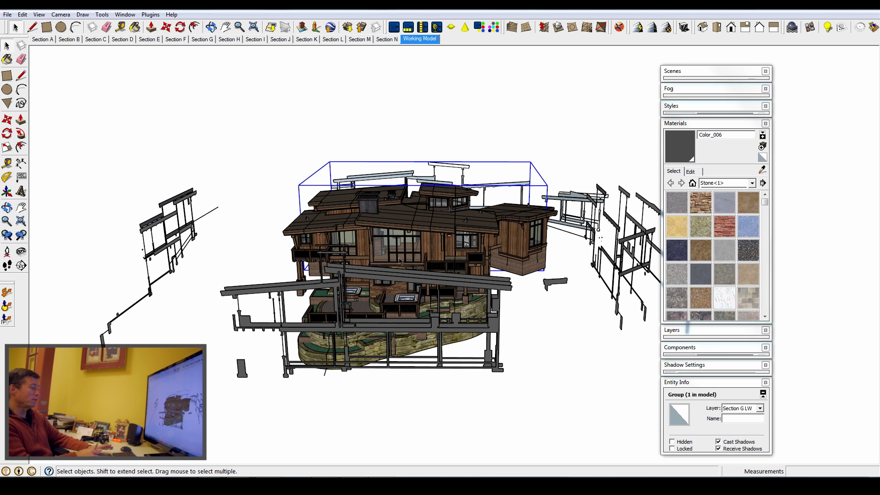
{"action": "mouse_move", "coordinate": [240, 476]}
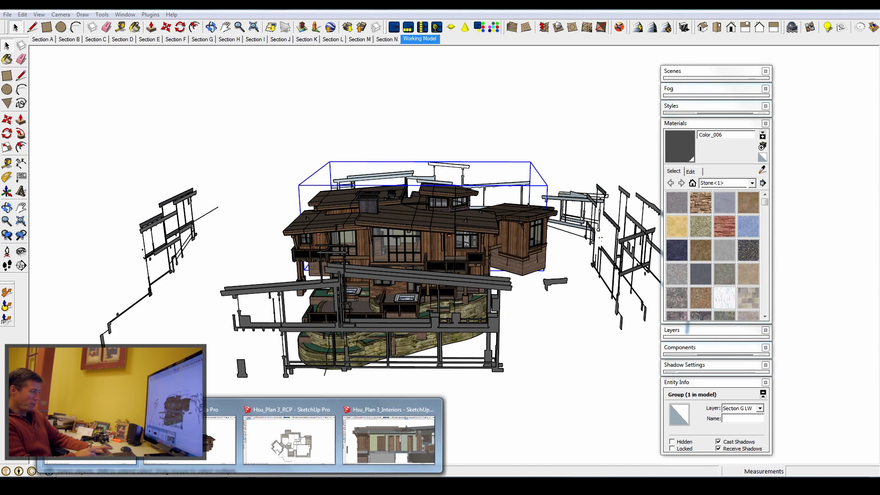
{"action": "mouse_move", "coordinate": [233, 448]}
{"action": "mouse_move", "coordinate": [92, 447]}
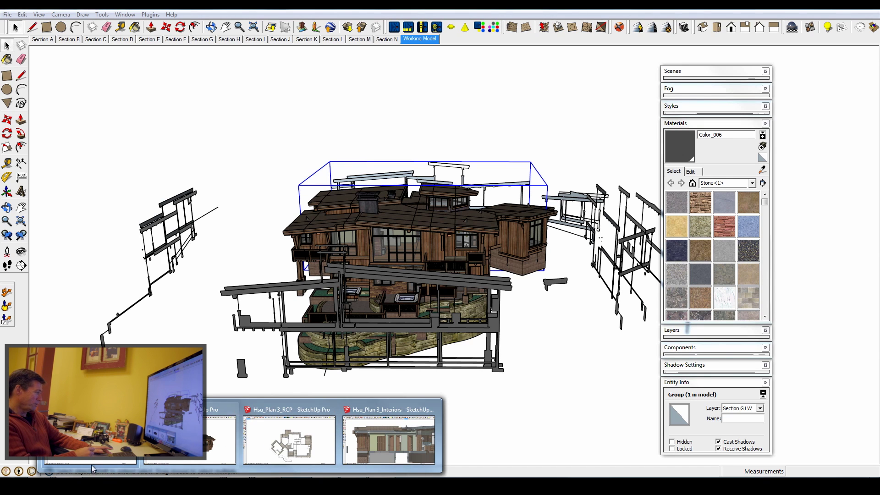
In Explorer, open the Layout folder under Drawings > Sketchup and select the Hsu Sections file
{"action": "left_click", "coordinate": [119, 466]}
{"action": "double_click", "coordinate": [348, 333]}
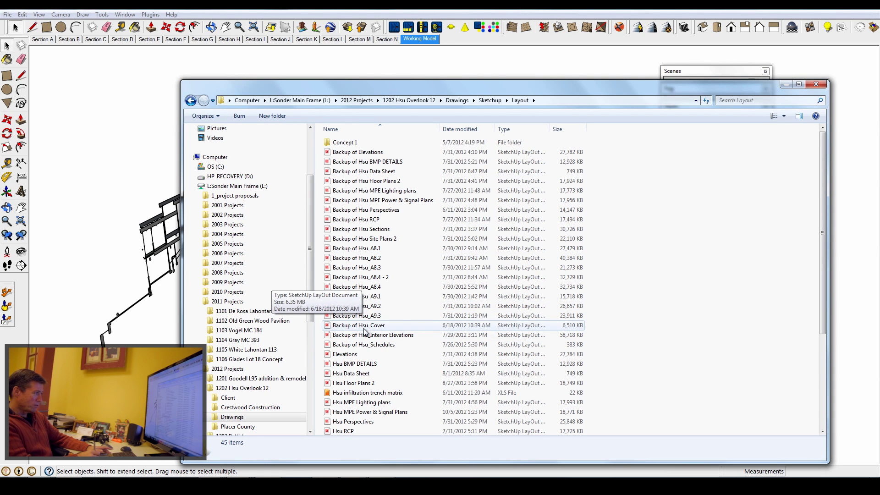
{"action": "scroll", "coordinate": [360, 326], "scroll_direction": "down", "scroll_amount": 5}
{"action": "left_click", "coordinate": [353, 304]}
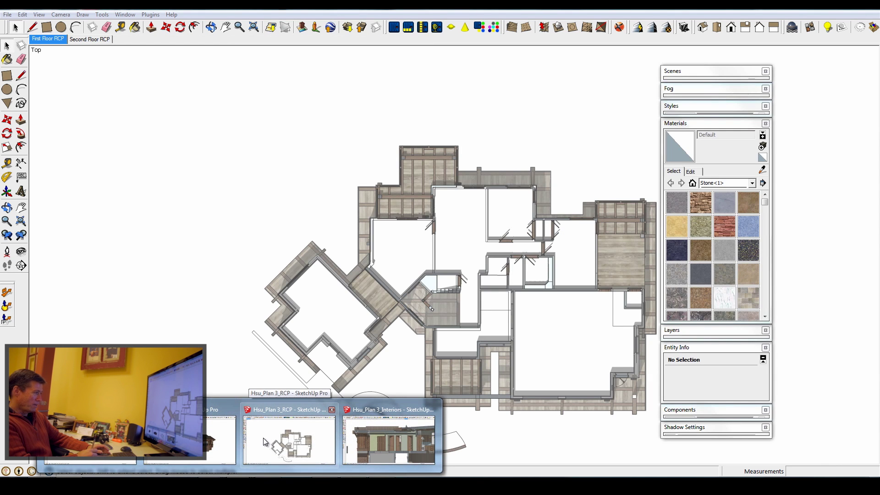
Bring the RCP model forward, then switch to the interiors model at Ski Room S
{"action": "left_click", "coordinate": [267, 441]}
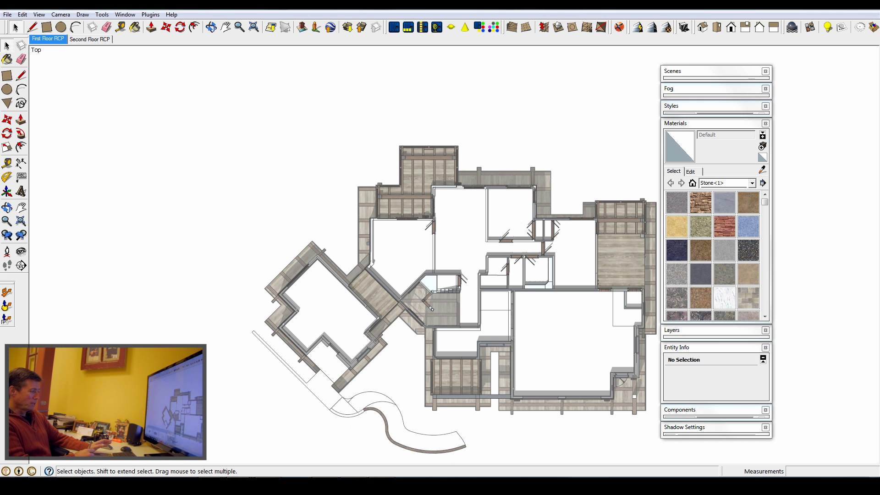
{"action": "mouse_move", "coordinate": [240, 486]}
{"action": "left_click", "coordinate": [388, 437]}
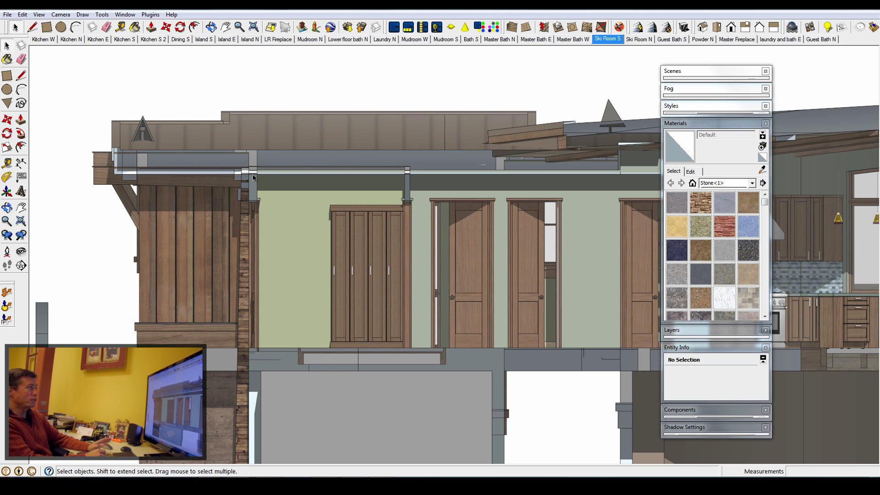
Switch to LayOut, check the out-of-date model references for sheet A3.11, and close the list
{"action": "key", "text": "shift+l"}
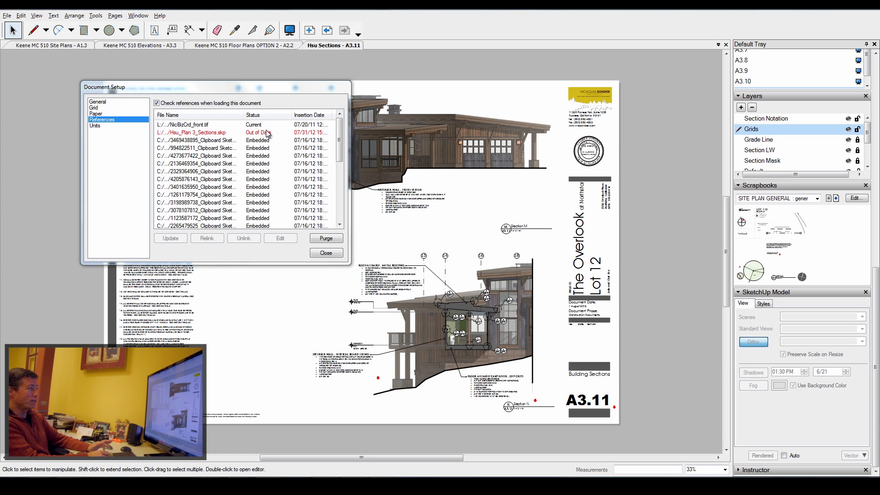
{"action": "left_click", "coordinate": [326, 253]}
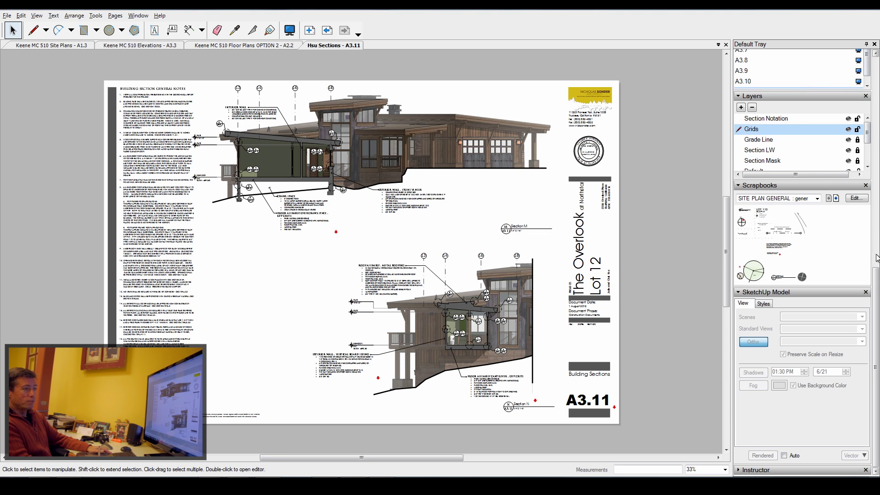
Go to sheet A3.5, zoom over its two section drawings, then open Keene MC 510 Elevations
{"action": "scroll", "coordinate": [876, 256], "scroll_direction": "up", "scroll_amount": 5}
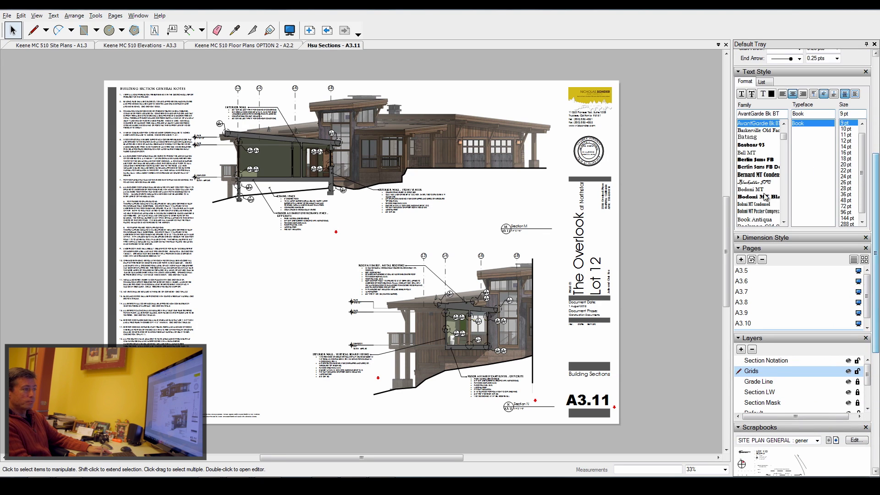
{"action": "left_click", "coordinate": [742, 270]}
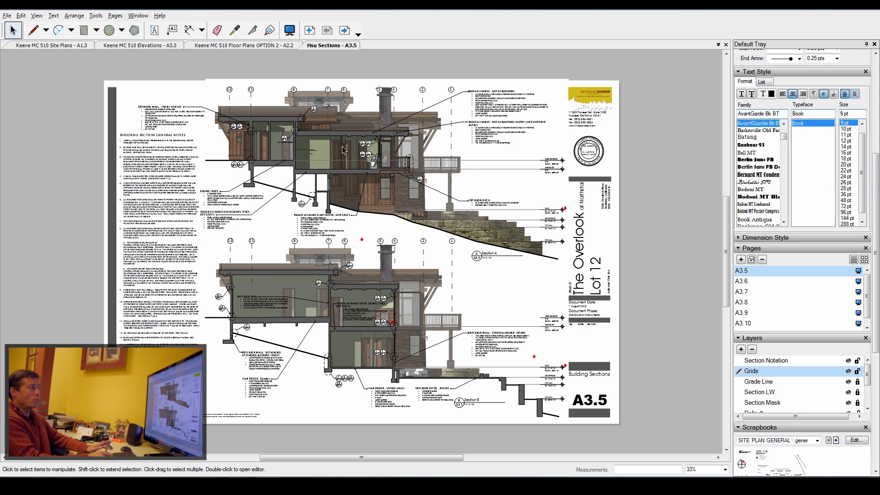
{"action": "scroll", "coordinate": [366, 147], "scroll_direction": "up", "scroll_amount": 8}
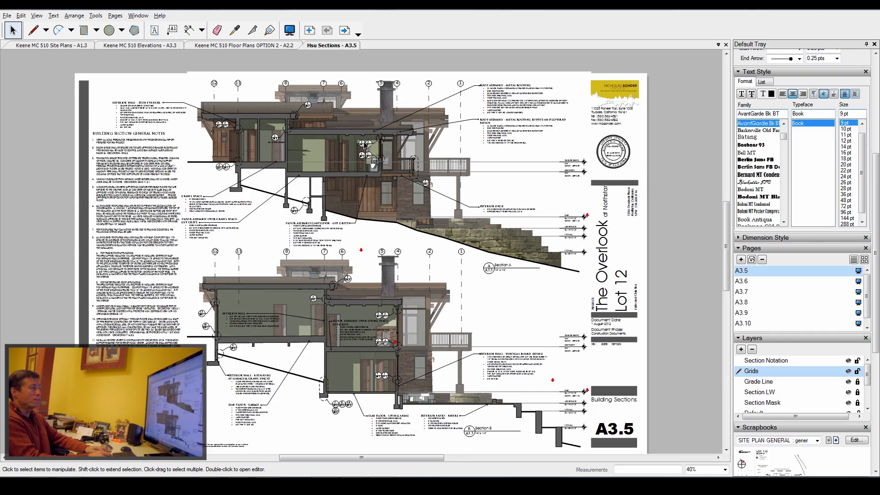
{"action": "scroll", "coordinate": [370, 146], "scroll_direction": "up", "scroll_amount": 3}
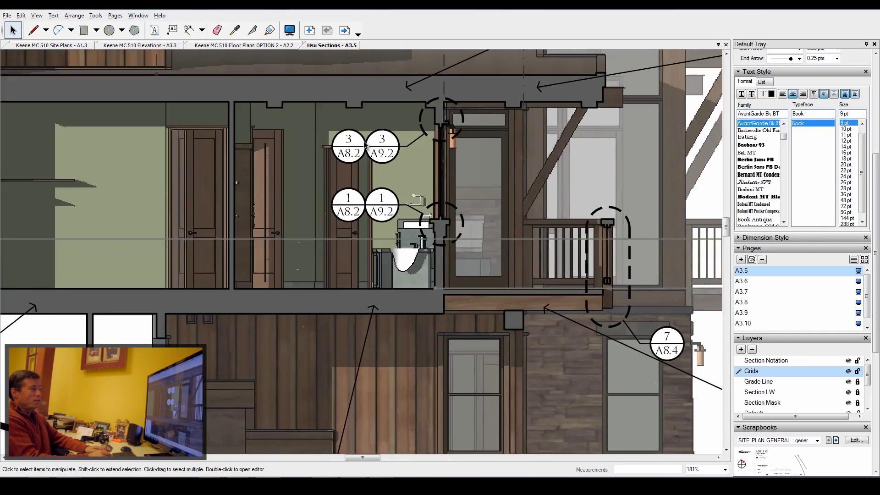
{"action": "scroll", "coordinate": [401, 152], "scroll_direction": "down", "scroll_amount": 9}
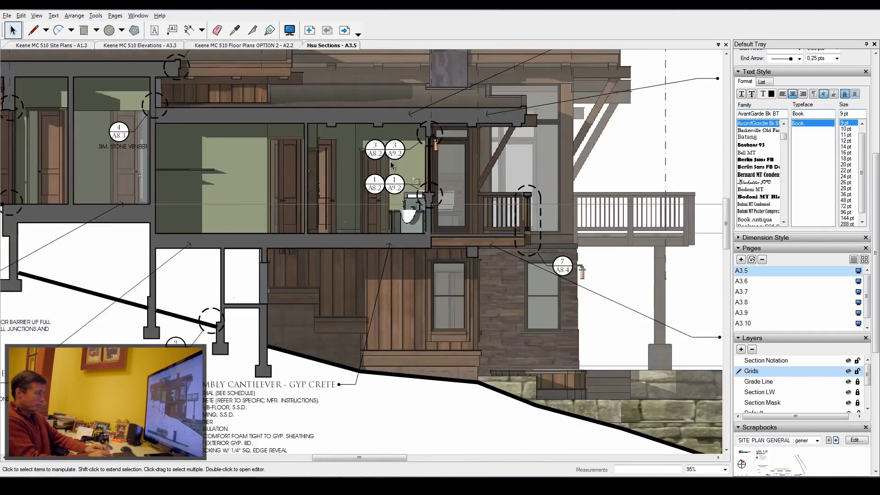
{"action": "scroll", "coordinate": [423, 203], "scroll_direction": "down", "scroll_amount": 3}
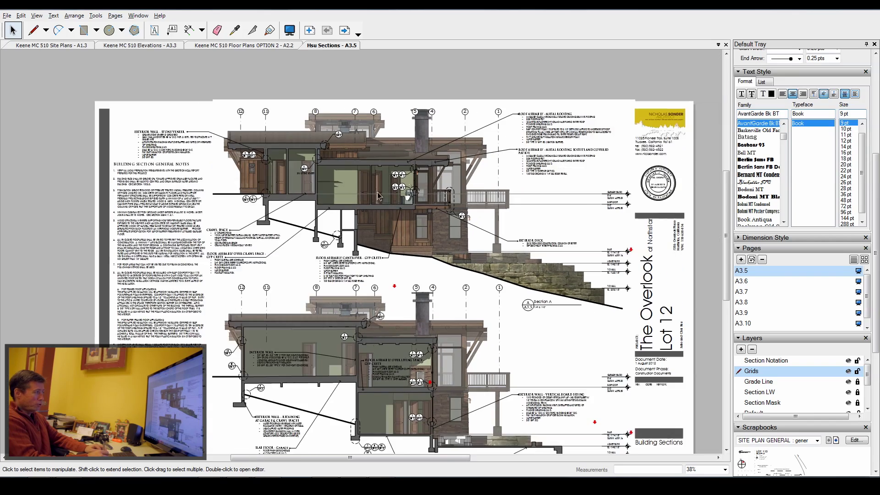
{"action": "scroll", "coordinate": [306, 215], "scroll_direction": "up", "scroll_amount": 2}
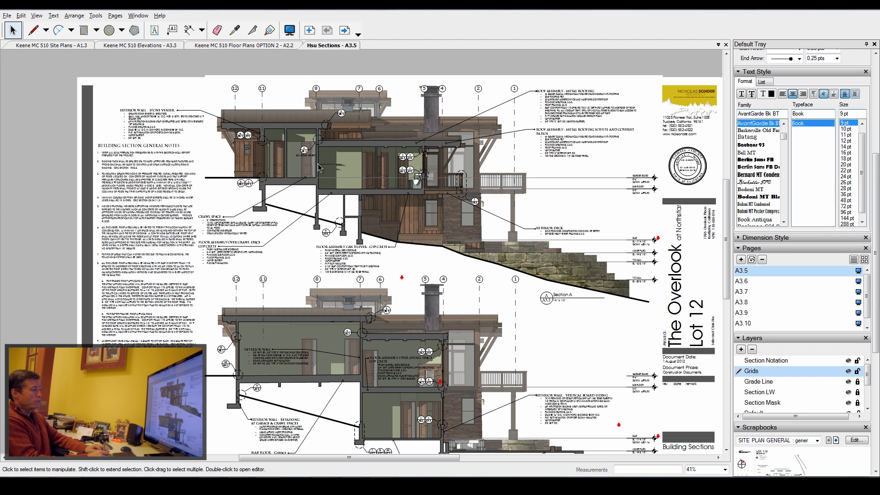
{"action": "scroll", "coordinate": [319, 164], "scroll_direction": "down", "scroll_amount": 2}
{"action": "scroll", "coordinate": [315, 183], "scroll_direction": "up", "scroll_amount": 2}
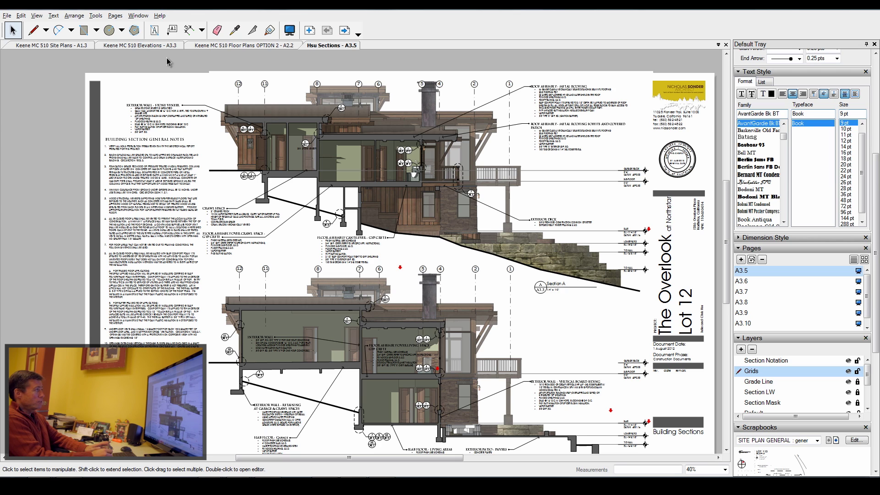
{"action": "left_click", "coordinate": [154, 46]}
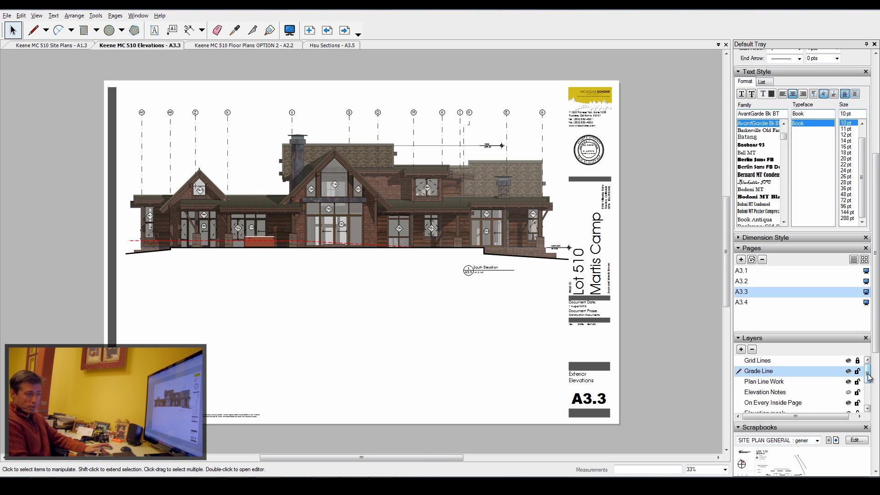
Make Elevation mask the working layer and select the mask shape under the South Elevation ground line
{"action": "scroll", "coordinate": [862, 377], "scroll_direction": "down", "scroll_amount": 3}
{"action": "left_click", "coordinate": [775, 388]}
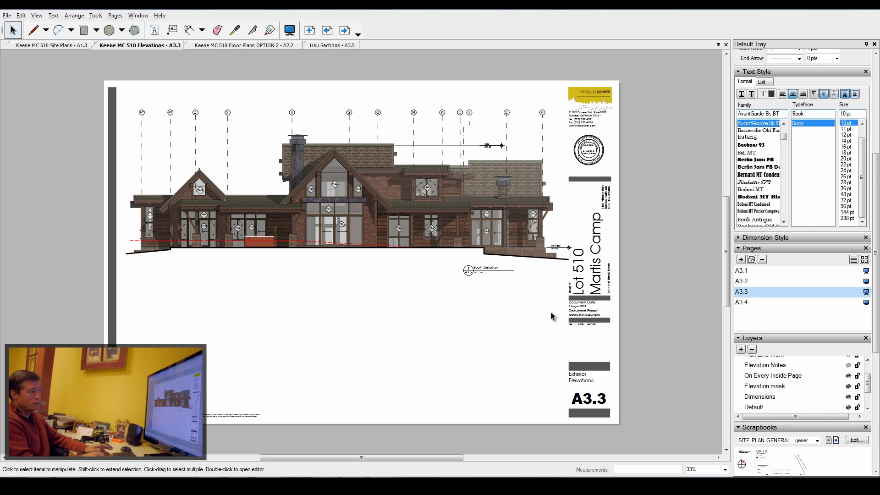
{"action": "left_click", "coordinate": [458, 270]}
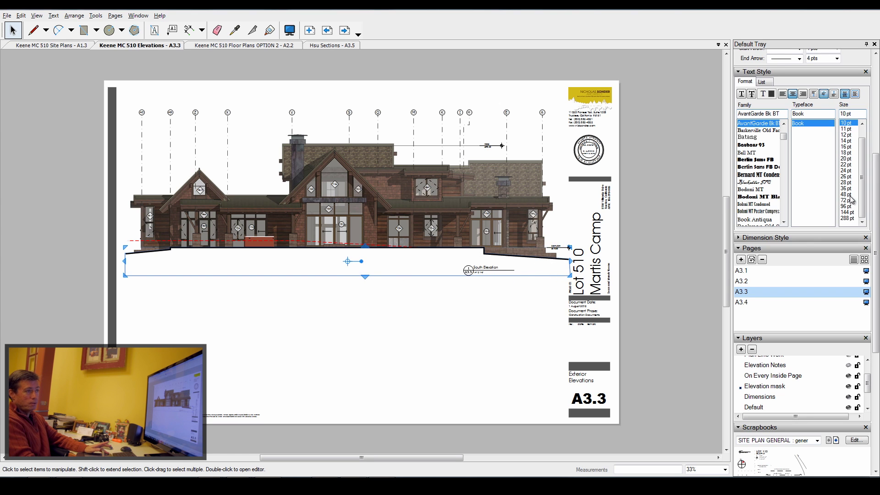
Turn off the mask shape's fill and nudge it down below the grade line
{"action": "scroll", "coordinate": [873, 202], "scroll_direction": "up", "scroll_amount": 3}
{"action": "scroll", "coordinate": [873, 201], "scroll_direction": "up", "scroll_amount": 2}
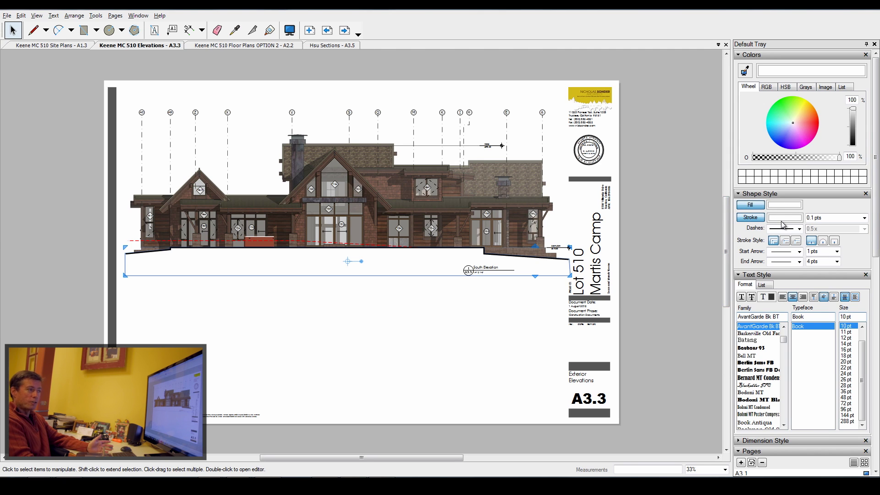
{"action": "left_click", "coordinate": [750, 205]}
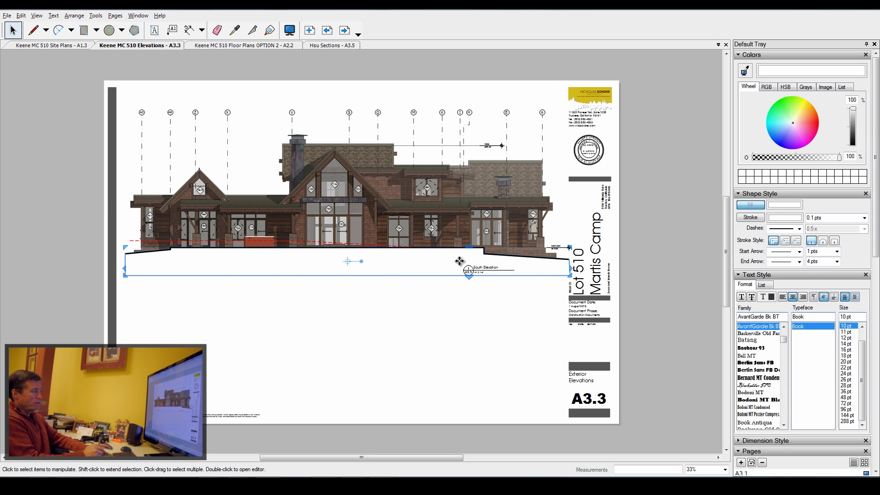
{"action": "mouse_move", "coordinate": [394, 266]}
{"action": "left_mouse_down"}
{"action": "mouse_move", "coordinate": [395, 304]}
{"action": "mouse_move", "coordinate": [397, 266]}
{"action": "left_mouse_up"}
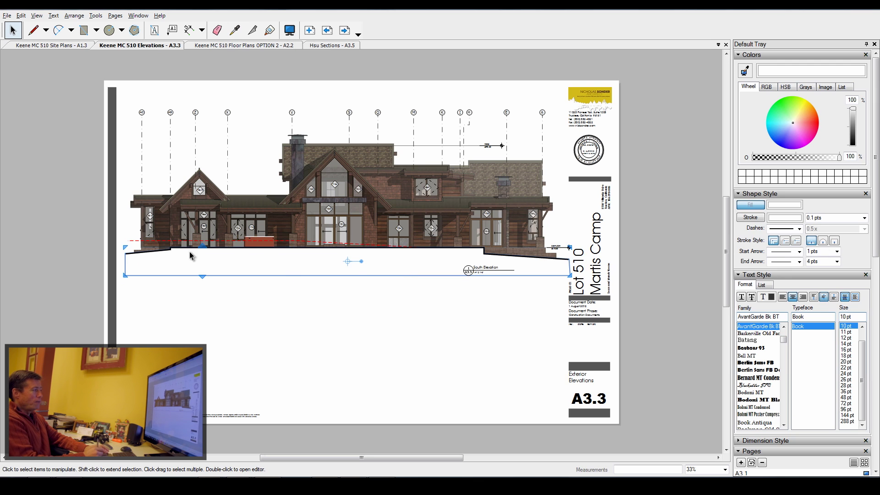
{"action": "scroll", "coordinate": [128, 254], "scroll_direction": "up", "scroll_amount": 5}
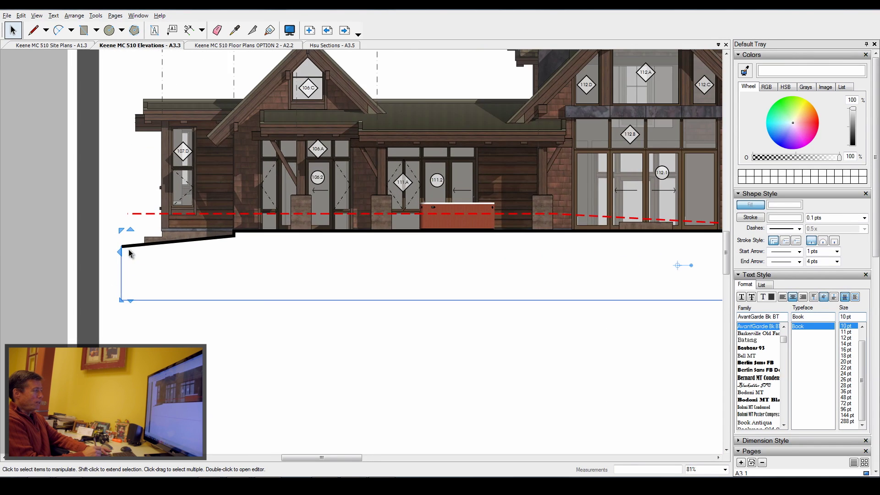
Zoom in and out on the South Elevation to check the mask along the stepped grade line
{"action": "scroll", "coordinate": [129, 253], "scroll_direction": "up", "scroll_amount": 4}
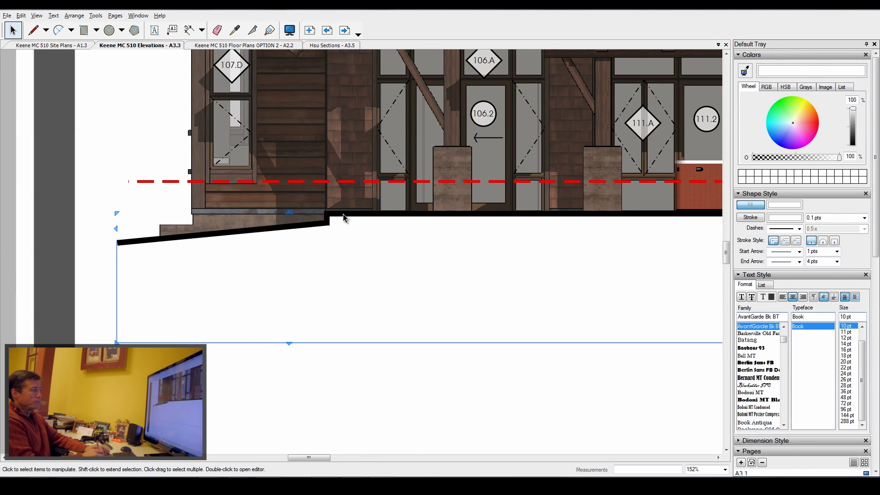
{"action": "scroll", "coordinate": [161, 269], "scroll_direction": "down", "scroll_amount": 4}
{"action": "scroll", "coordinate": [403, 267], "scroll_direction": "up", "scroll_amount": 1}
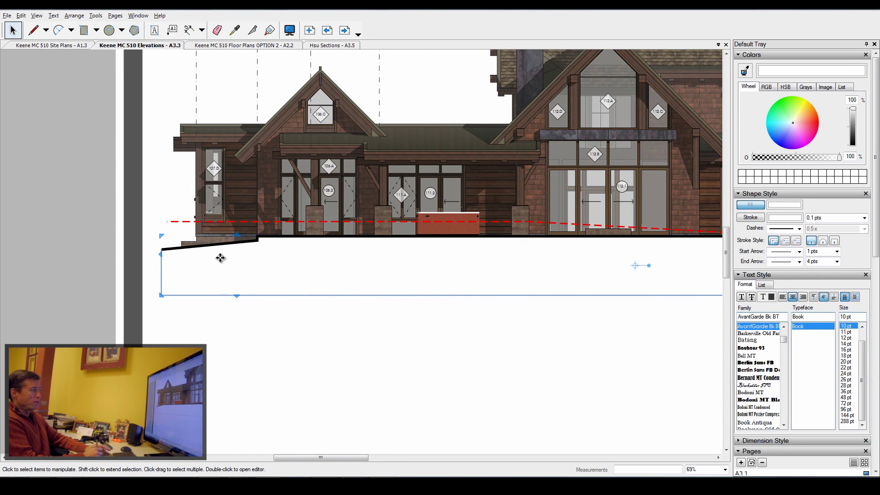
{"action": "scroll", "coordinate": [165, 253], "scroll_direction": "up", "scroll_amount": 2}
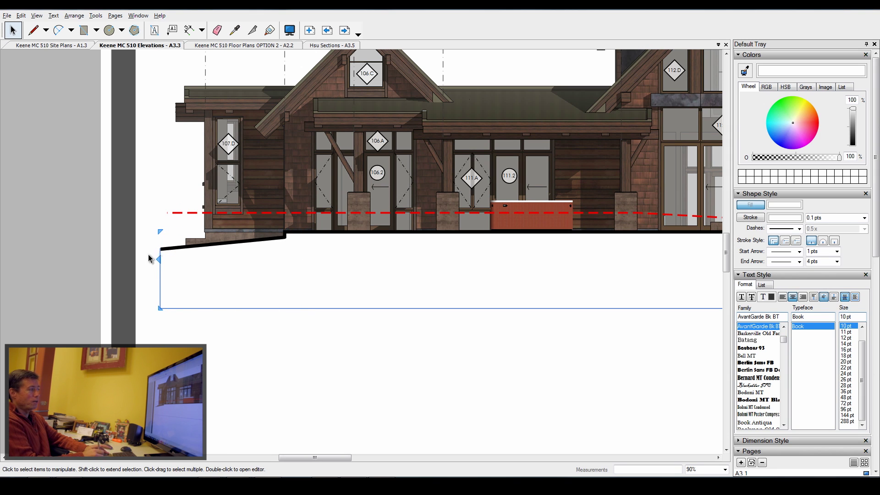
{"action": "scroll", "coordinate": [187, 252], "scroll_direction": "down", "scroll_amount": 2}
{"action": "scroll", "coordinate": [187, 252], "scroll_direction": "down", "scroll_amount": 2}
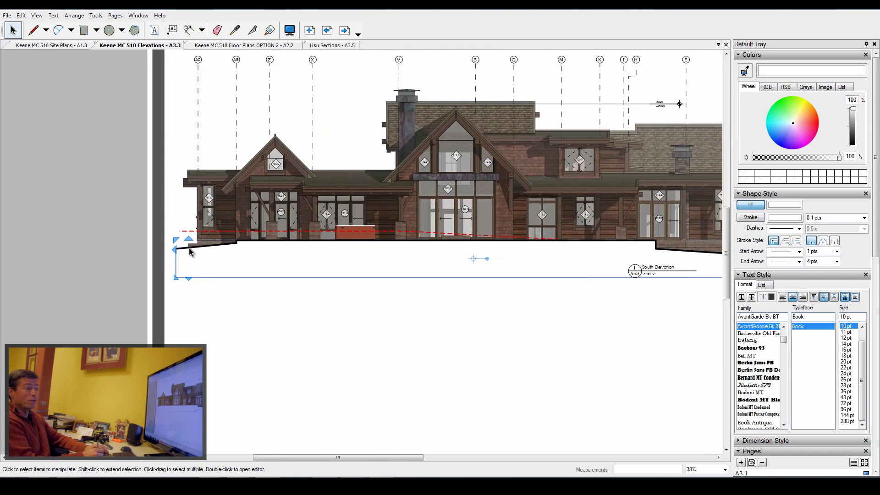
{"action": "scroll", "coordinate": [697, 259], "scroll_direction": "up", "scroll_amount": 1}
{"action": "scroll", "coordinate": [698, 259], "scroll_direction": "up", "scroll_amount": 1}
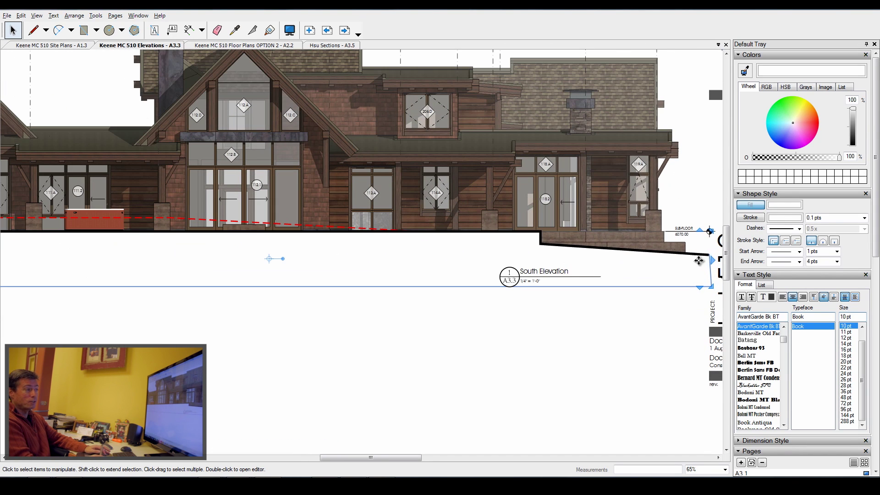
{"action": "scroll", "coordinate": [554, 235], "scroll_direction": "up", "scroll_amount": 1}
{"action": "scroll", "coordinate": [545, 240], "scroll_direction": "up", "scroll_amount": 2}
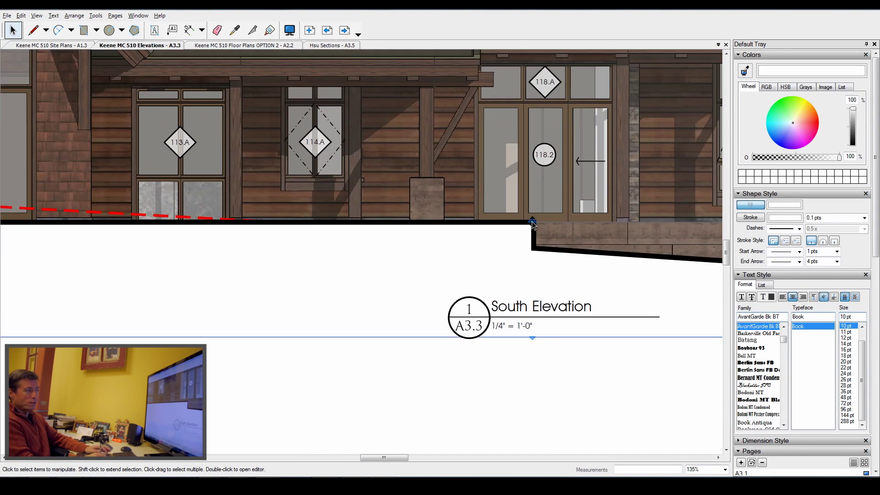
{"action": "scroll", "coordinate": [555, 265], "scroll_direction": "down", "scroll_amount": 4}
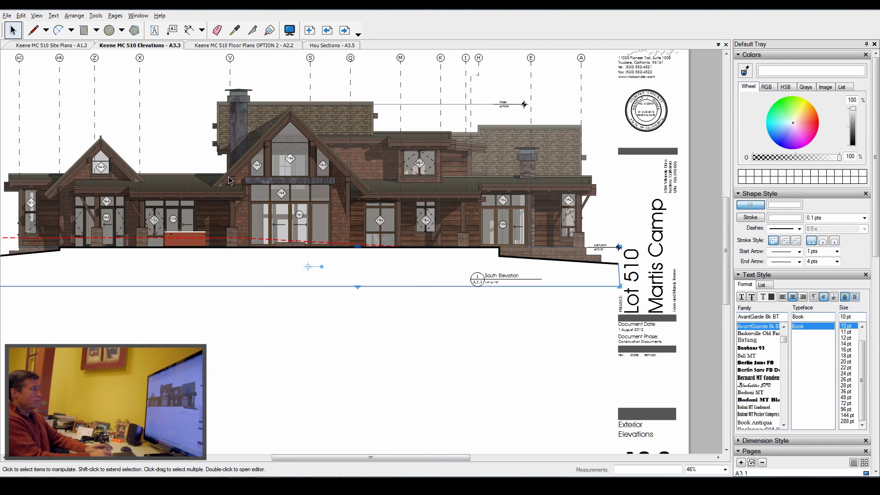
Switch to the Hsu Sections document and collapse Text Style and Pages to reveal the layers
{"action": "left_click", "coordinate": [326, 48]}
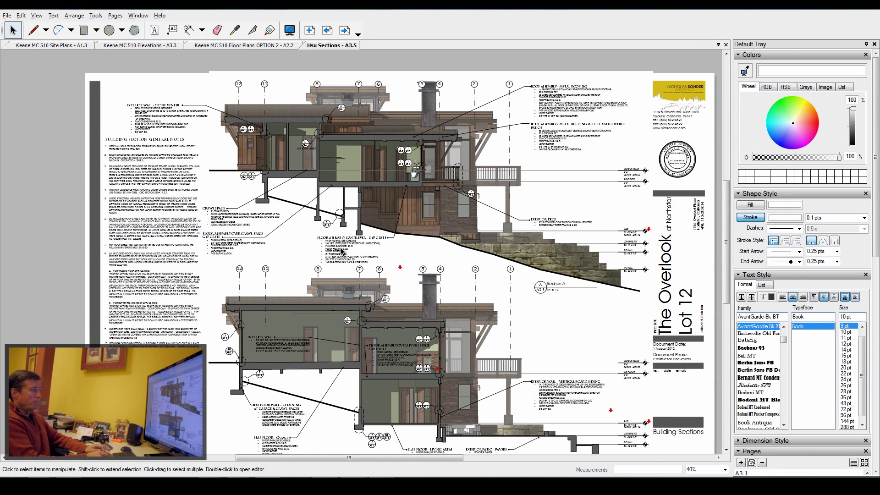
{"action": "scroll", "coordinate": [340, 215], "scroll_direction": "up", "scroll_amount": 2}
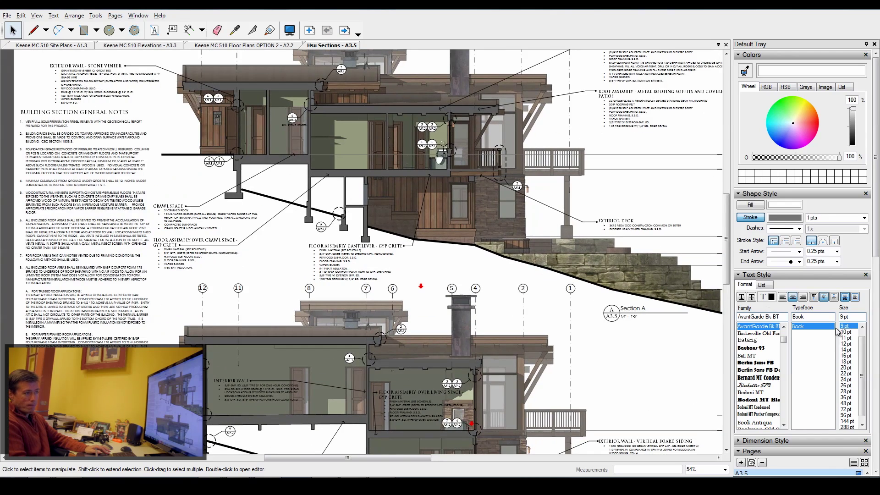
{"action": "left_click", "coordinate": [803, 275]}
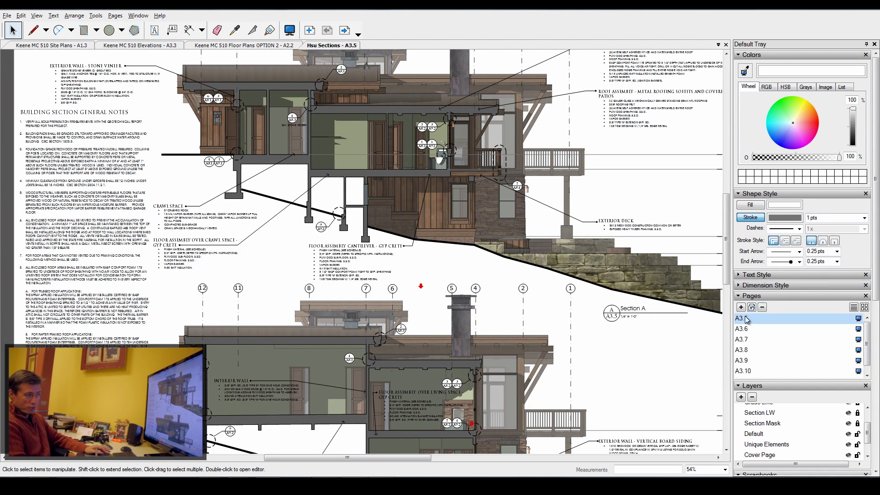
{"action": "left_click", "coordinate": [791, 296]}
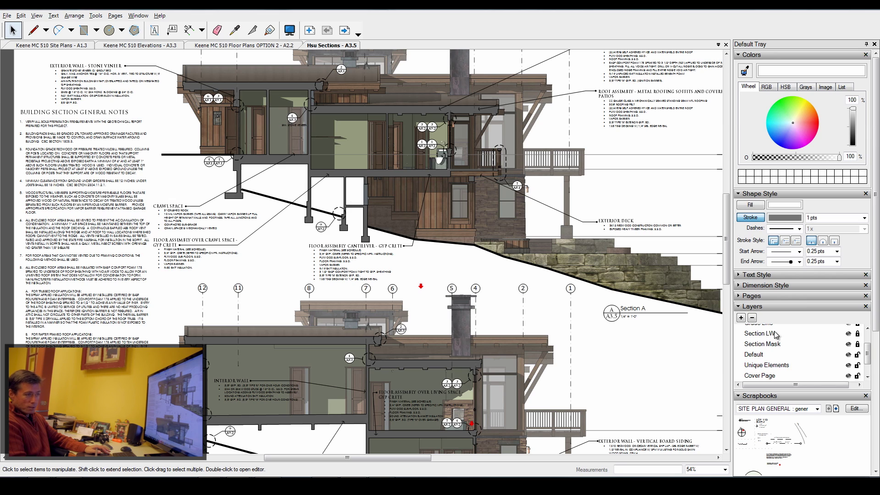
{"action": "left_click_drag", "start_coordinate": [867, 354], "coordinate": [867, 361]}
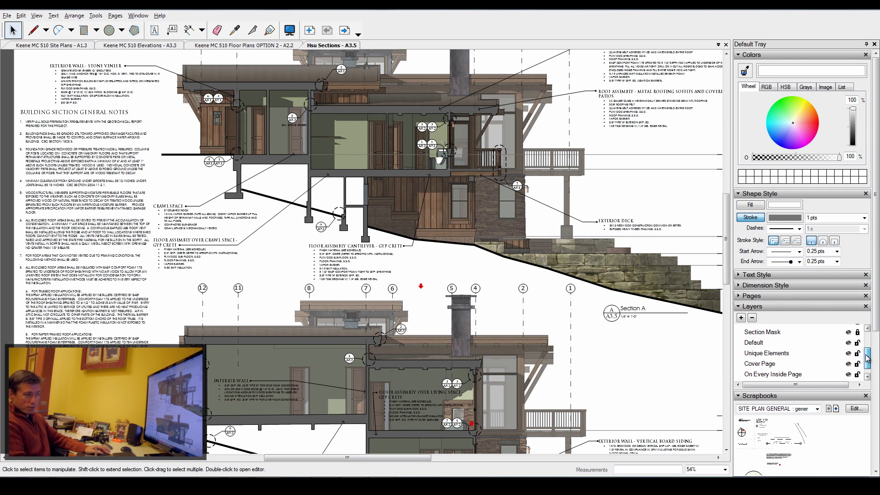
Unlock the Section Mask layer, move the section mask shape down and left, then relock it
{"action": "left_click", "coordinate": [773, 334]}
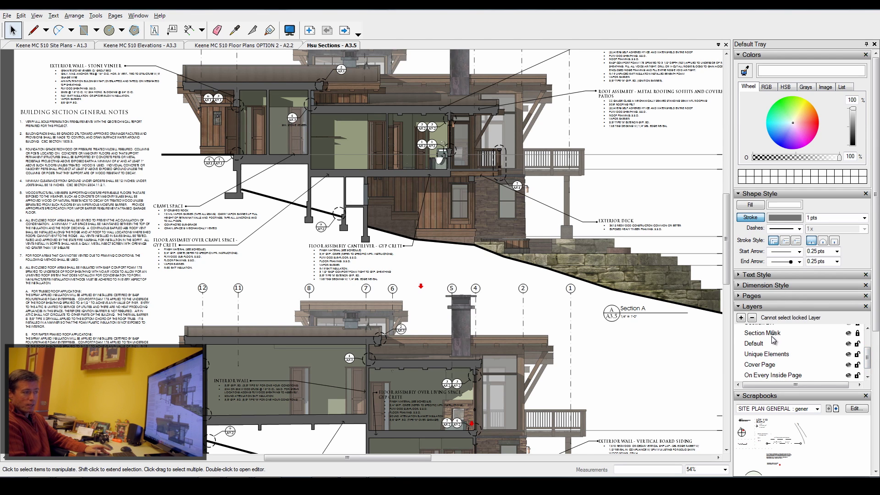
{"action": "left_click", "coordinate": [858, 334]}
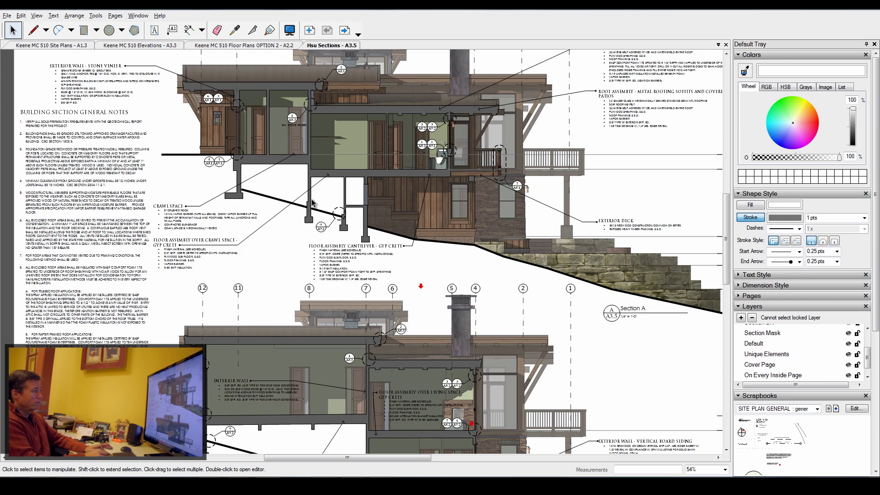
{"action": "left_click", "coordinate": [289, 190]}
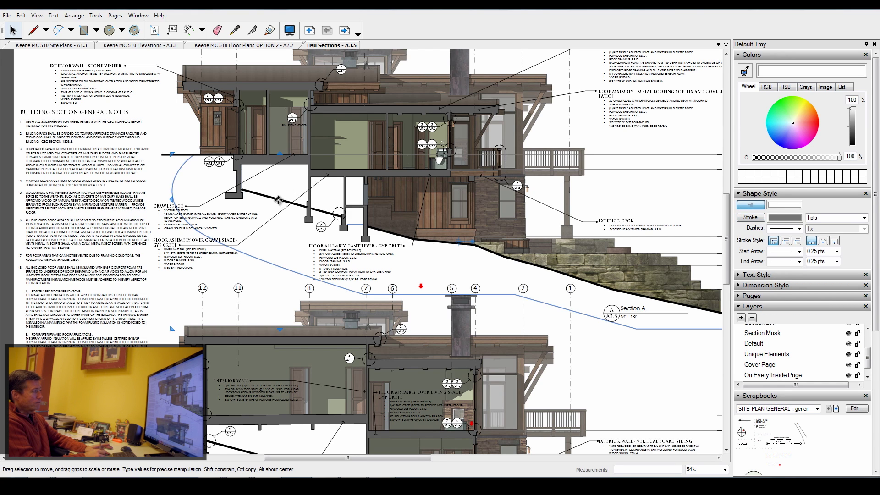
{"action": "mouse_move", "coordinate": [269, 206]}
{"action": "left_mouse_down"}
{"action": "mouse_move", "coordinate": [242, 285]}
{"action": "mouse_move", "coordinate": [260, 206]}
{"action": "mouse_move", "coordinate": [269, 206]}
{"action": "left_mouse_up"}
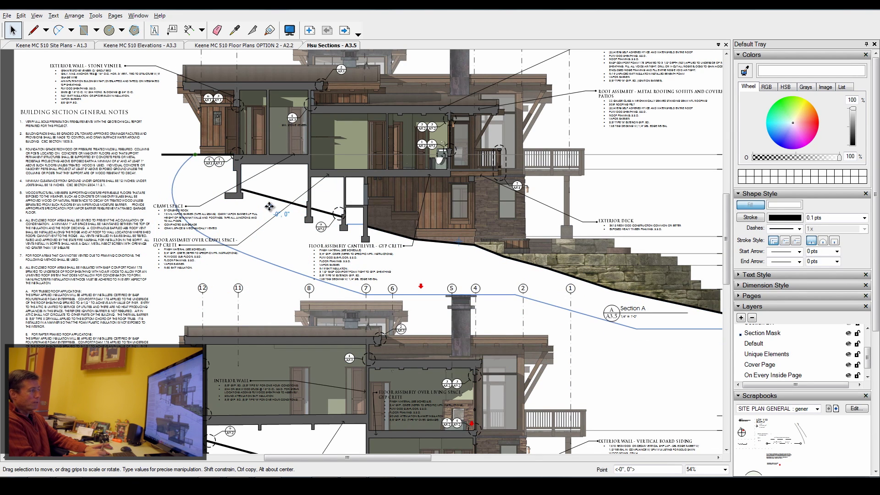
{"action": "left_click_drag", "start_coordinate": [315, 313], "coordinate": [316, 312]}
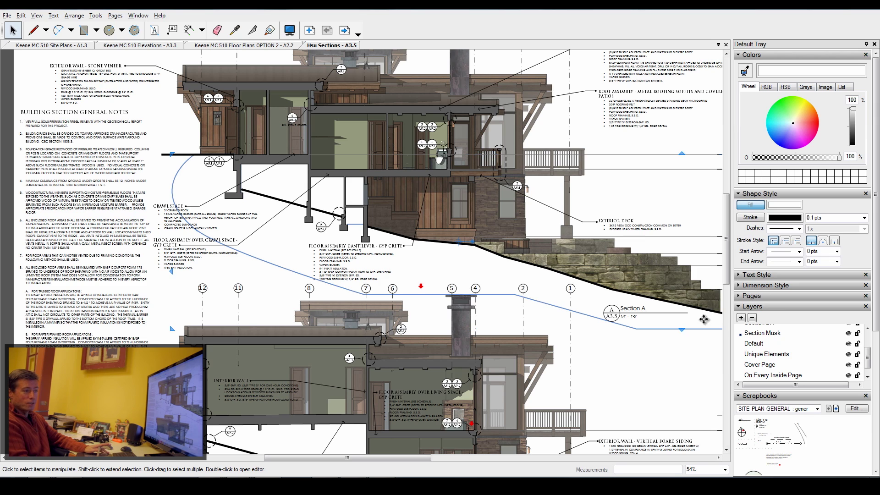
{"action": "left_click", "coordinate": [857, 333]}
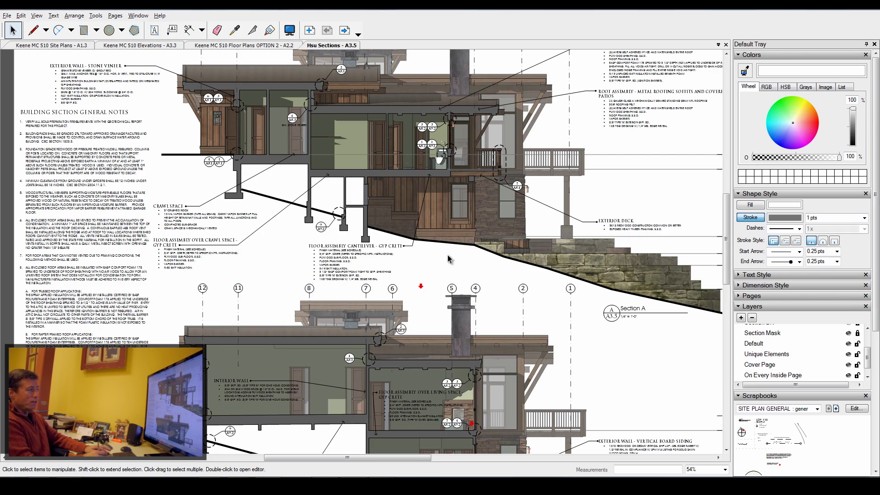
Review the two building sections on sheet A3.5, then return to the Keene MC 510 Elevations document
{"action": "scroll", "coordinate": [405, 242], "scroll_direction": "down", "scroll_amount": 3}
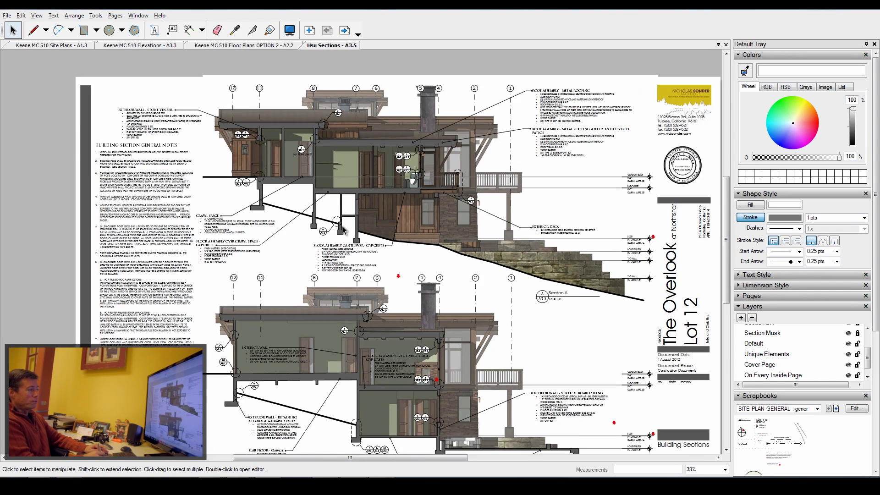
{"action": "scroll", "coordinate": [349, 223], "scroll_direction": "down", "scroll_amount": 1}
{"action": "scroll", "coordinate": [422, 249], "scroll_direction": "up", "scroll_amount": 2}
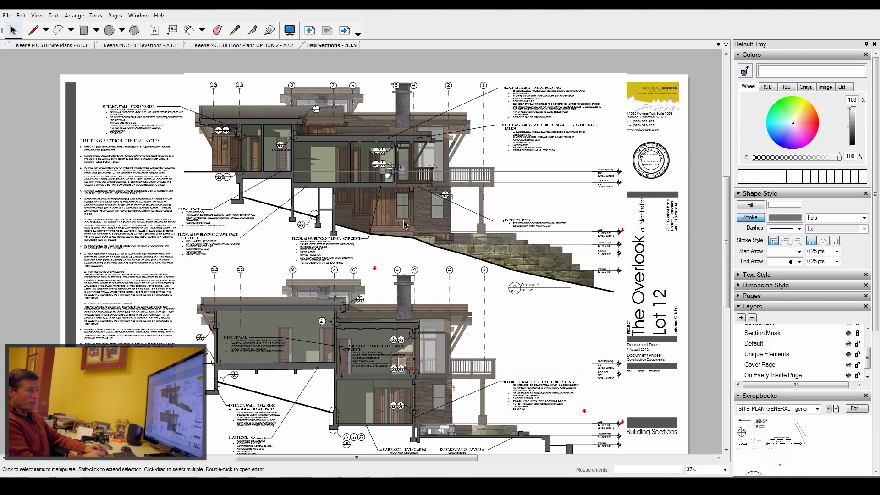
{"action": "scroll", "coordinate": [401, 234], "scroll_direction": "down", "scroll_amount": 3}
{"action": "scroll", "coordinate": [385, 238], "scroll_direction": "up", "scroll_amount": 2}
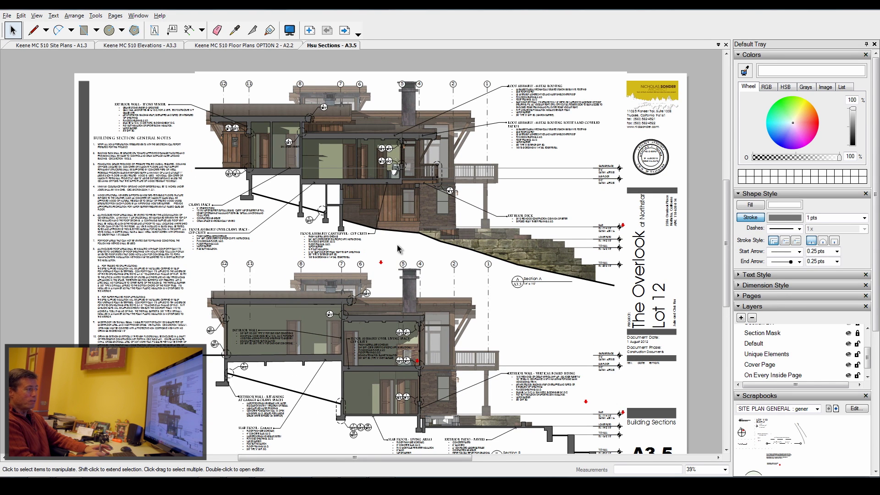
{"action": "left_click", "coordinate": [133, 46]}
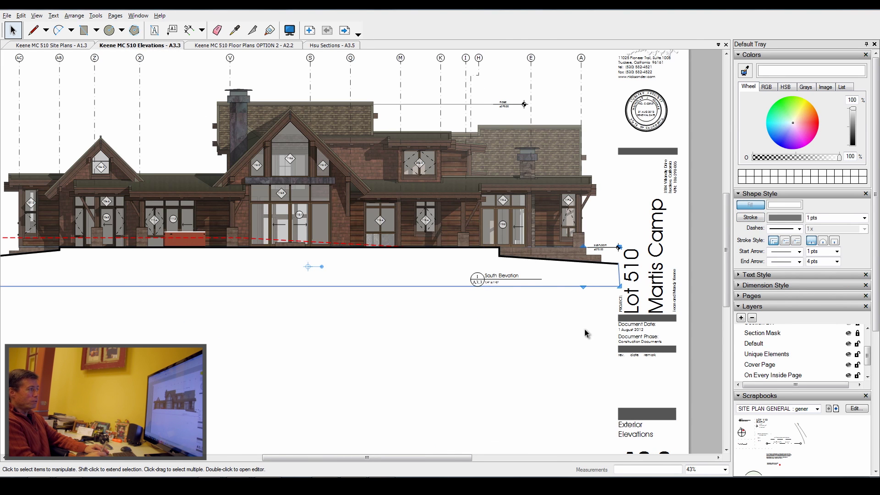
Step through elevation sheets A3.1, A3.2, A3.3 and A3.4 using the Pages list
{"action": "scroll", "coordinate": [579, 330], "scroll_direction": "down", "scroll_amount": 2}
{"action": "scroll", "coordinate": [497, 328], "scroll_direction": "up", "scroll_amount": 1}
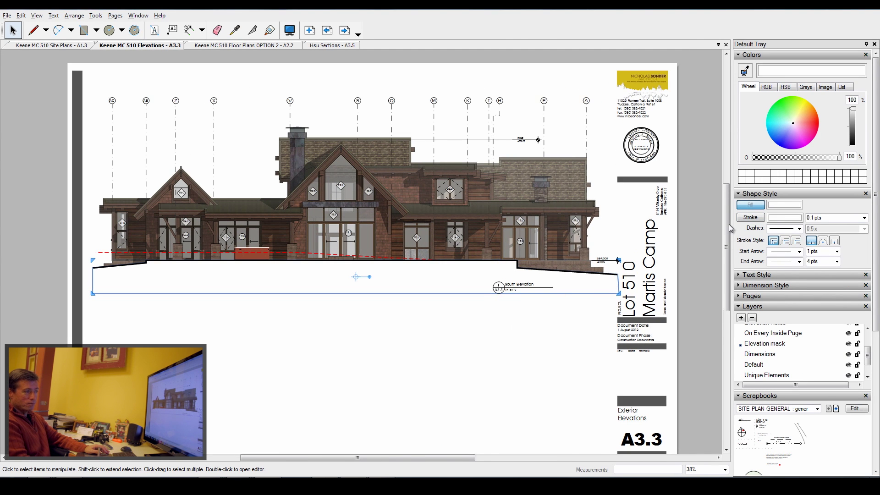
{"action": "left_click", "coordinate": [737, 297]}
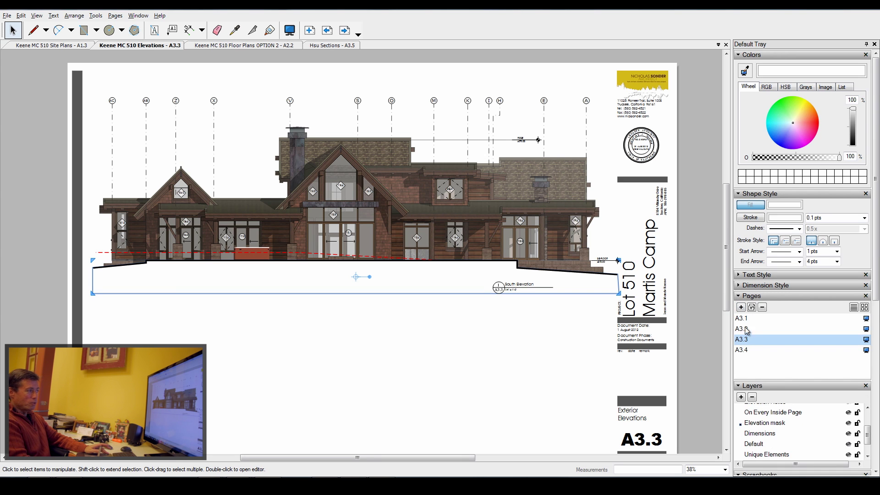
{"action": "key", "text": "Page_Up"}
{"action": "key", "text": "Page_Up"}
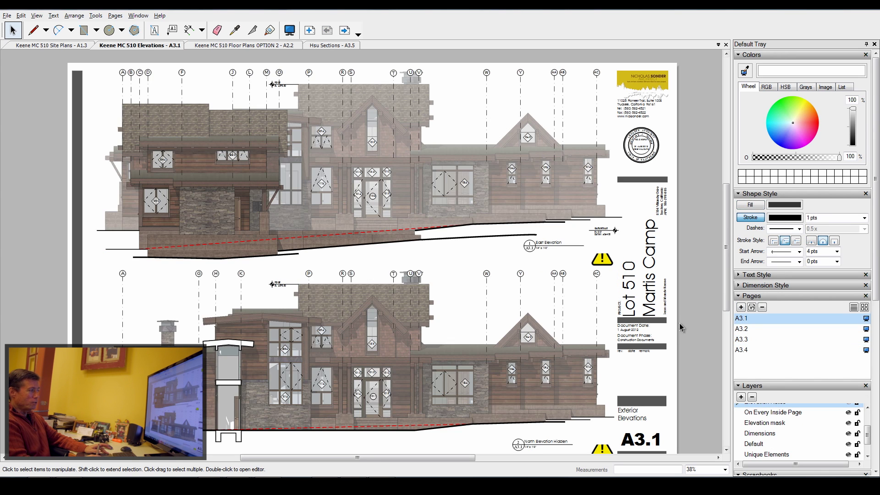
{"action": "left_click", "coordinate": [741, 329]}
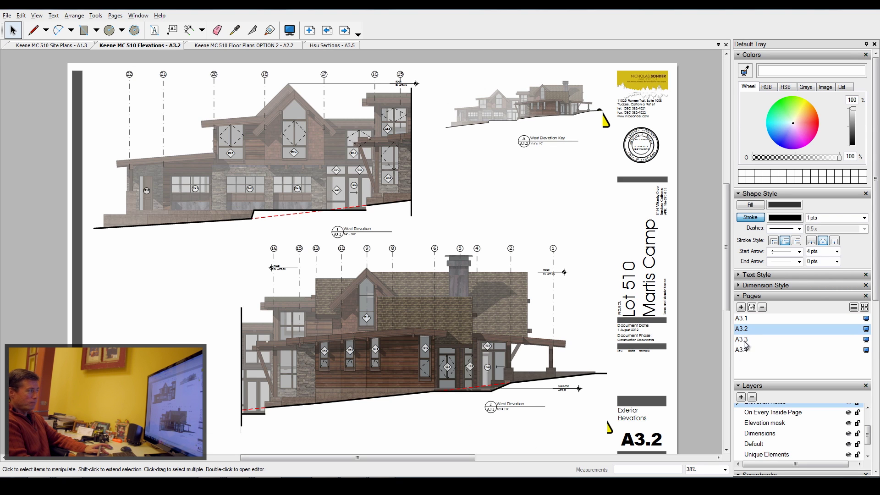
{"action": "left_click", "coordinate": [744, 341]}
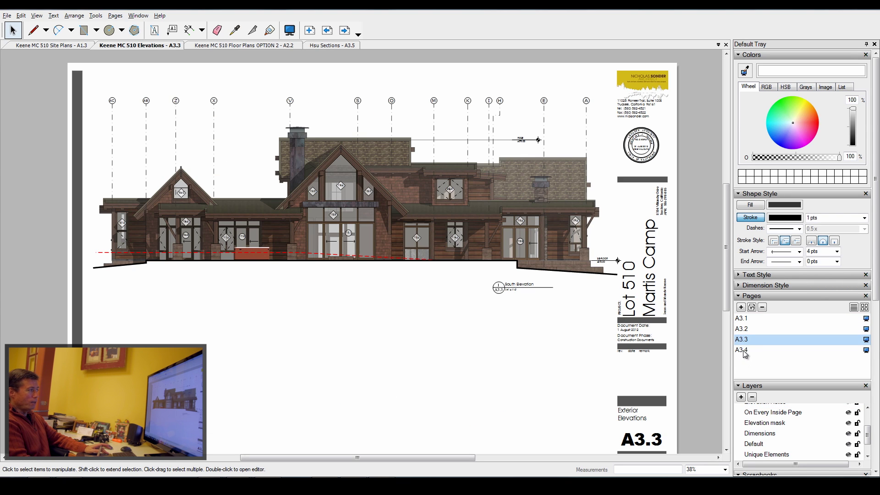
{"action": "left_click", "coordinate": [743, 350]}
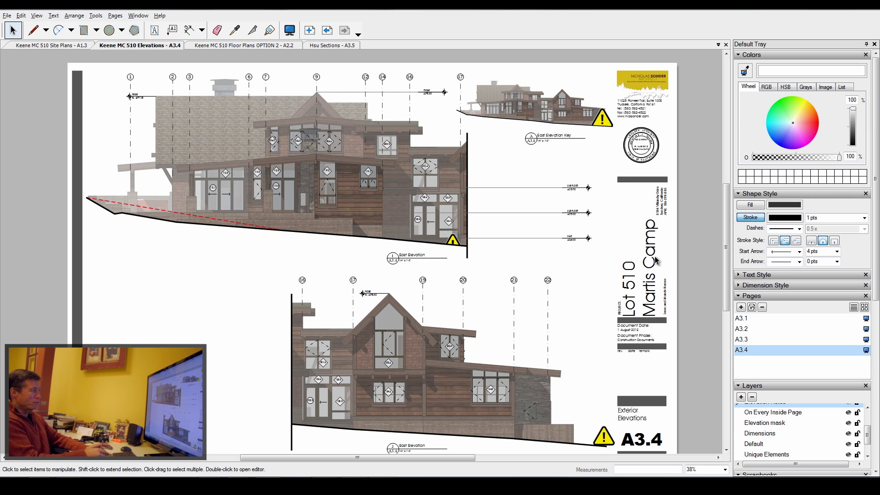